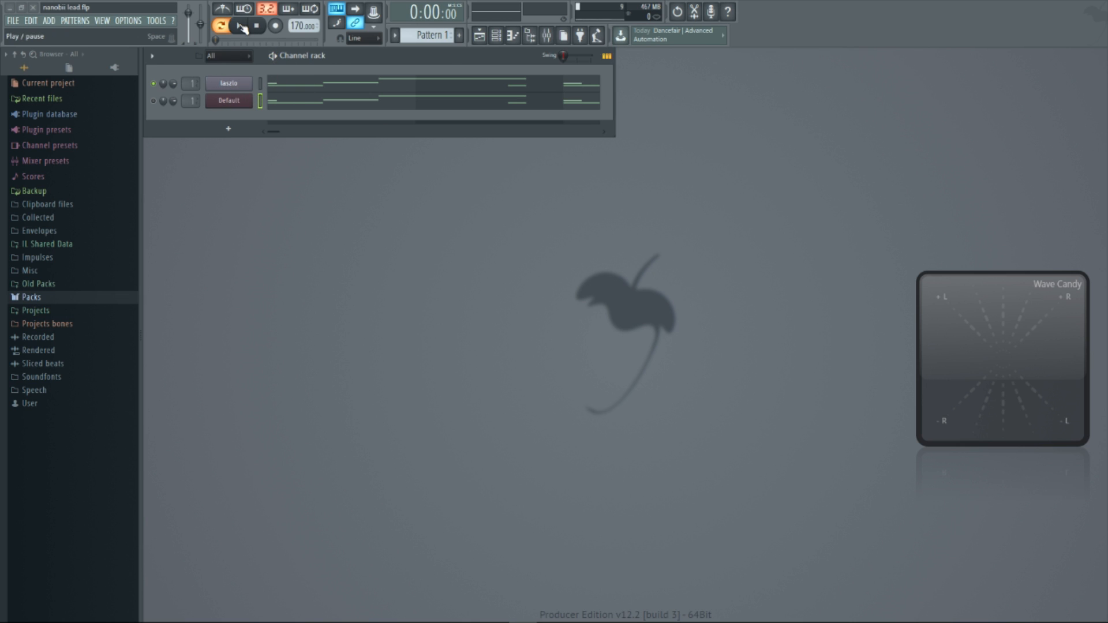
Play the pattern with the upper lead channel and move the Wave Candy scope beneath the channel rack
{"action": "left_click", "coordinate": [244, 27]}
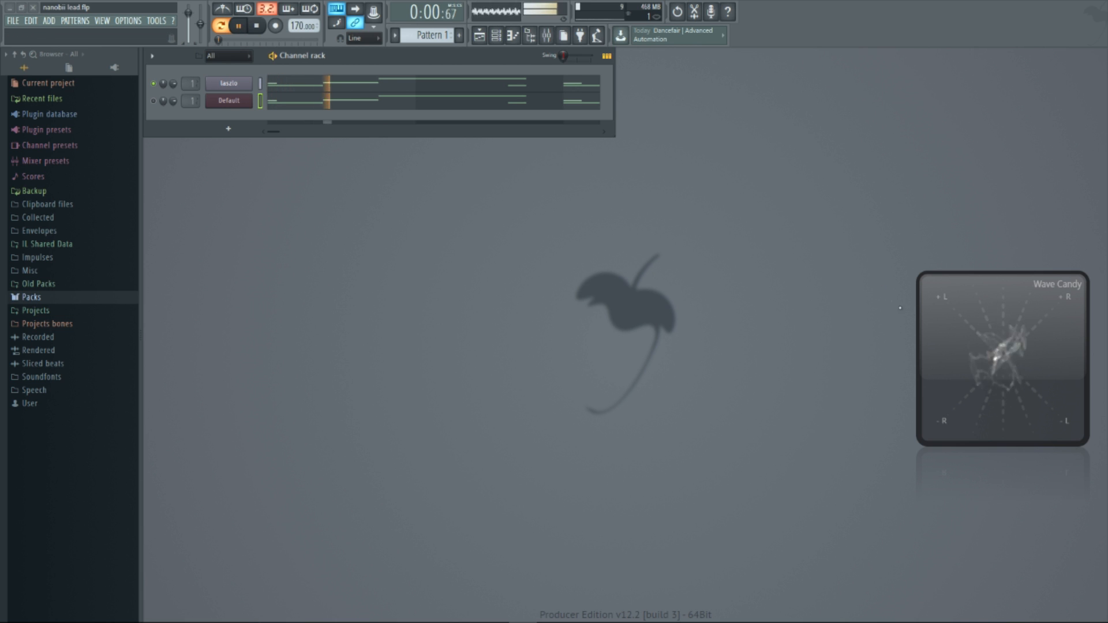
{"action": "left_click_drag", "start_coordinate": [930, 372], "coordinate": [296, 338]}
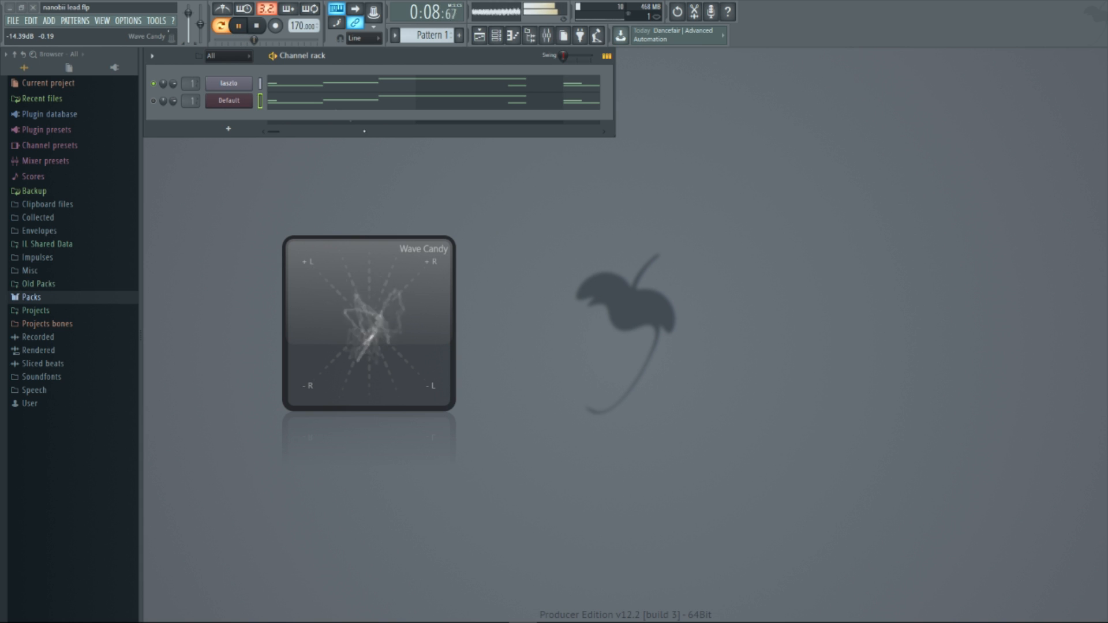
{"action": "left_click", "coordinate": [257, 27]}
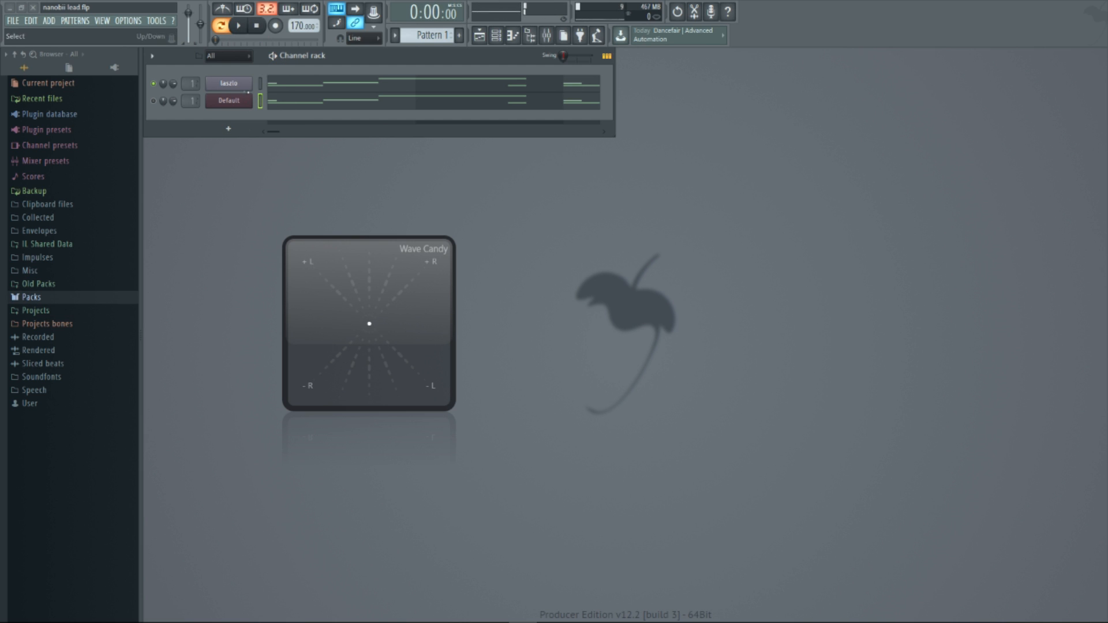
Enable the Default channel in place of the upper lead and audition the pattern
{"action": "left_click", "coordinate": [153, 100]}
{"action": "left_click", "coordinate": [242, 30]}
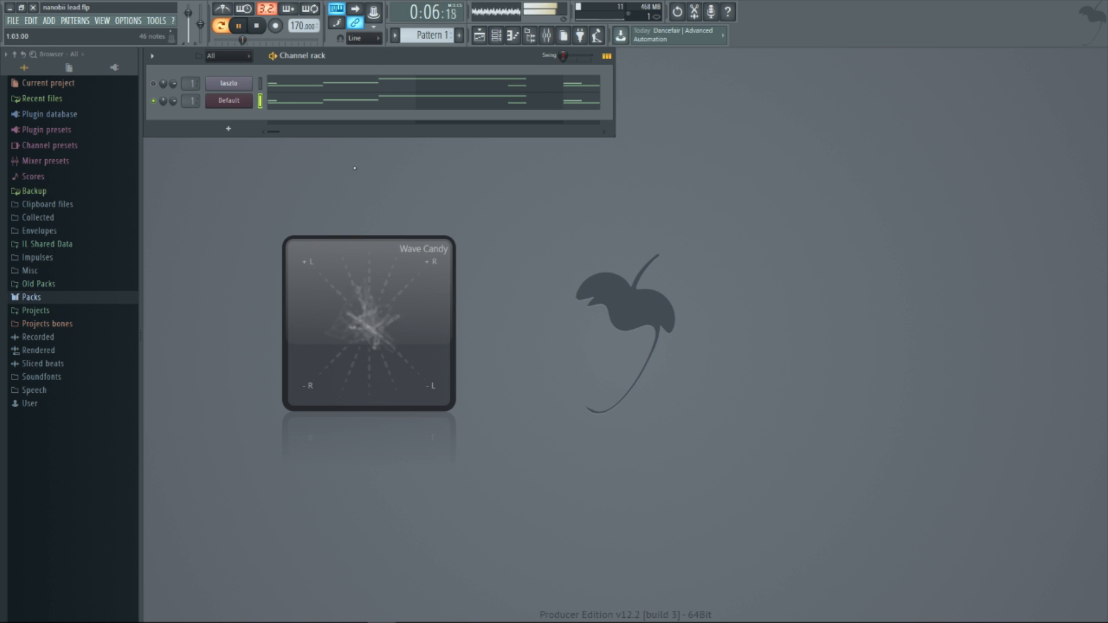
{"action": "left_click", "coordinate": [257, 26]}
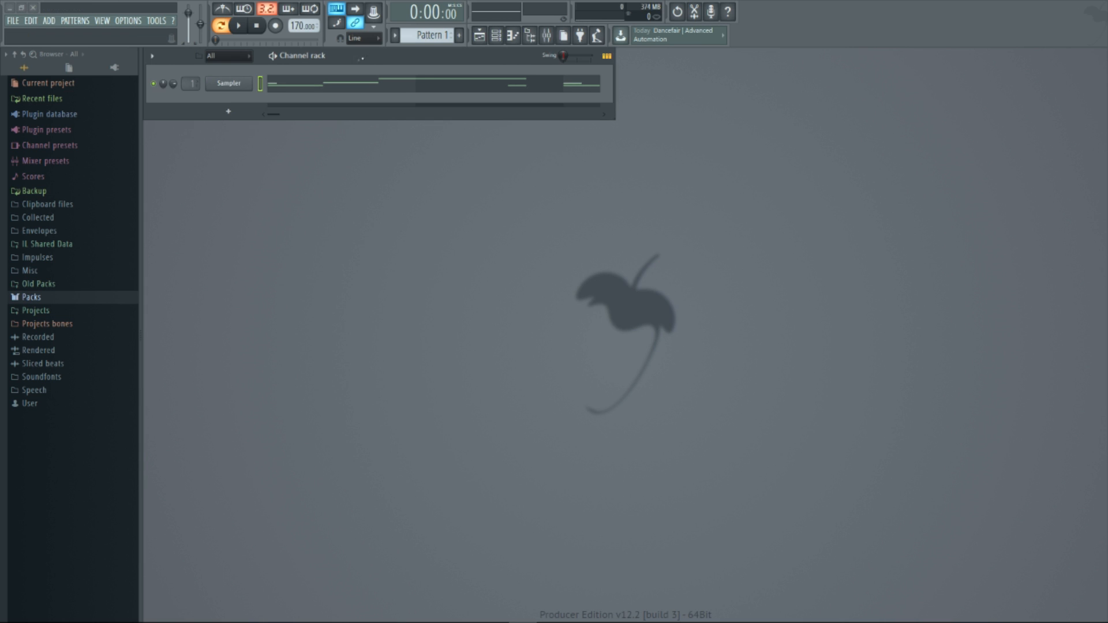
Replace the Sampler channel with Sytrus and play the pattern through it
{"action": "right_click", "coordinate": [251, 83]}
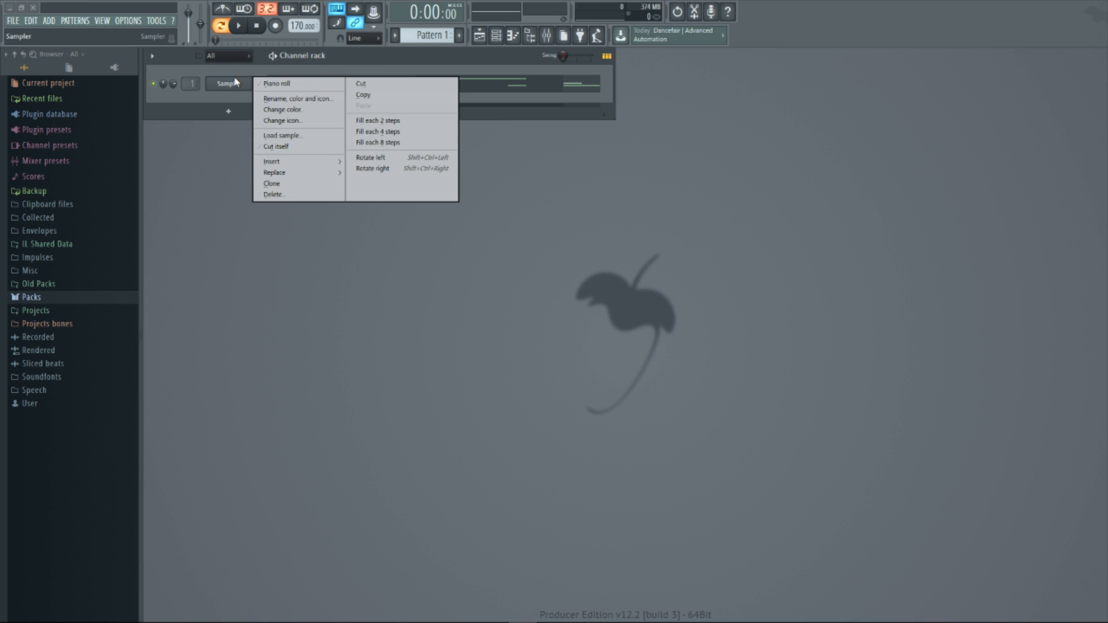
{"action": "mouse_move", "coordinate": [276, 174]}
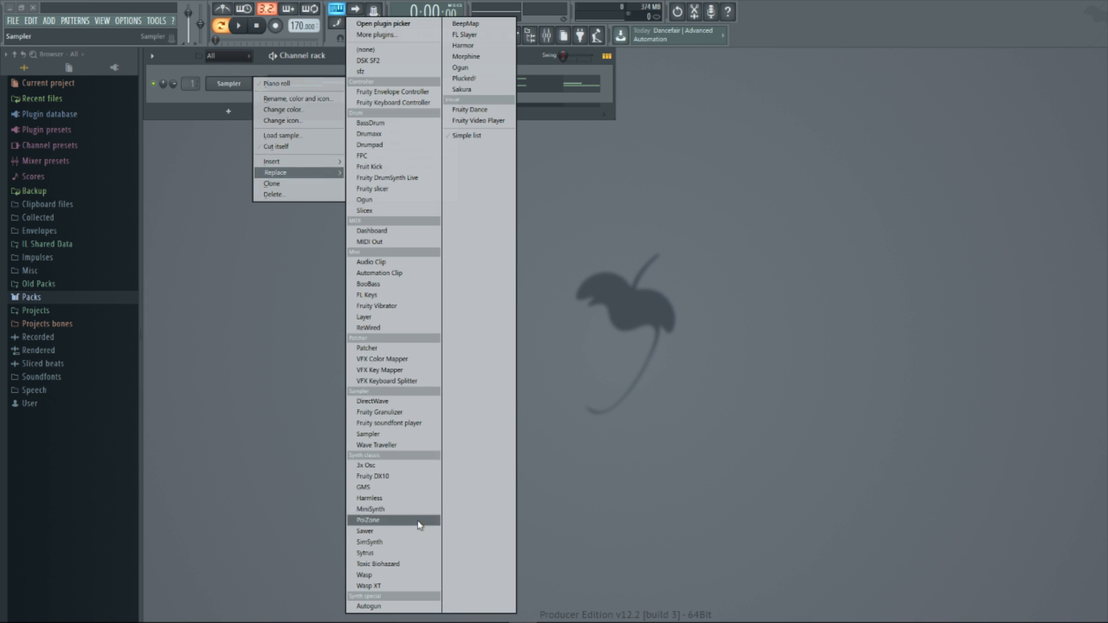
{"action": "left_click", "coordinate": [390, 553]}
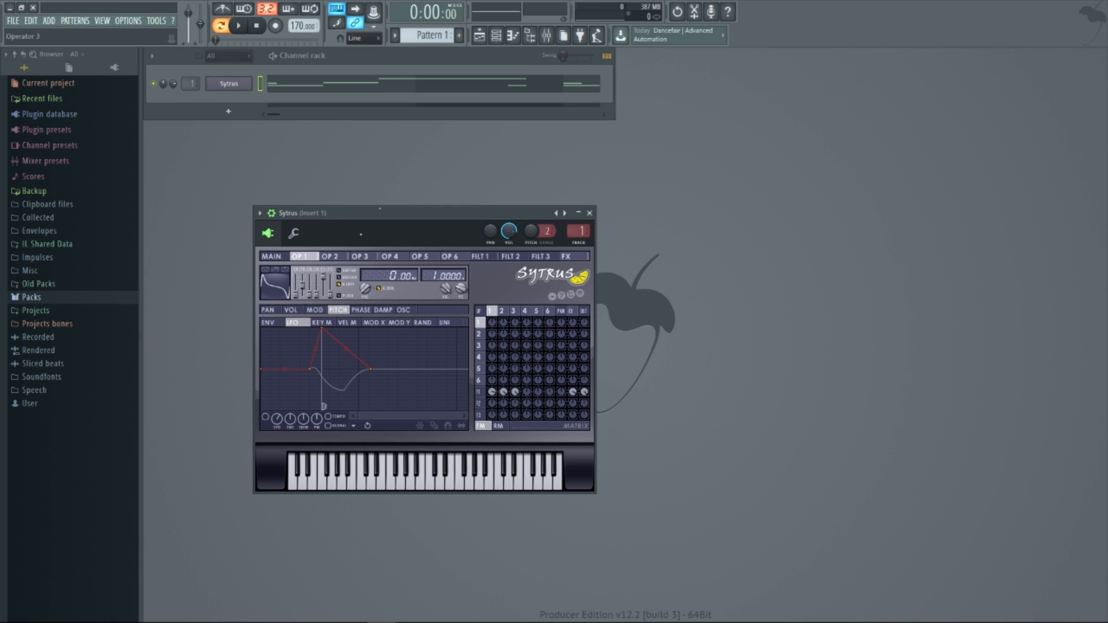
{"action": "left_click", "coordinate": [239, 26]}
Load the Default preset in Sytrus and audition the pattern
{"action": "right_click", "coordinate": [565, 213]}
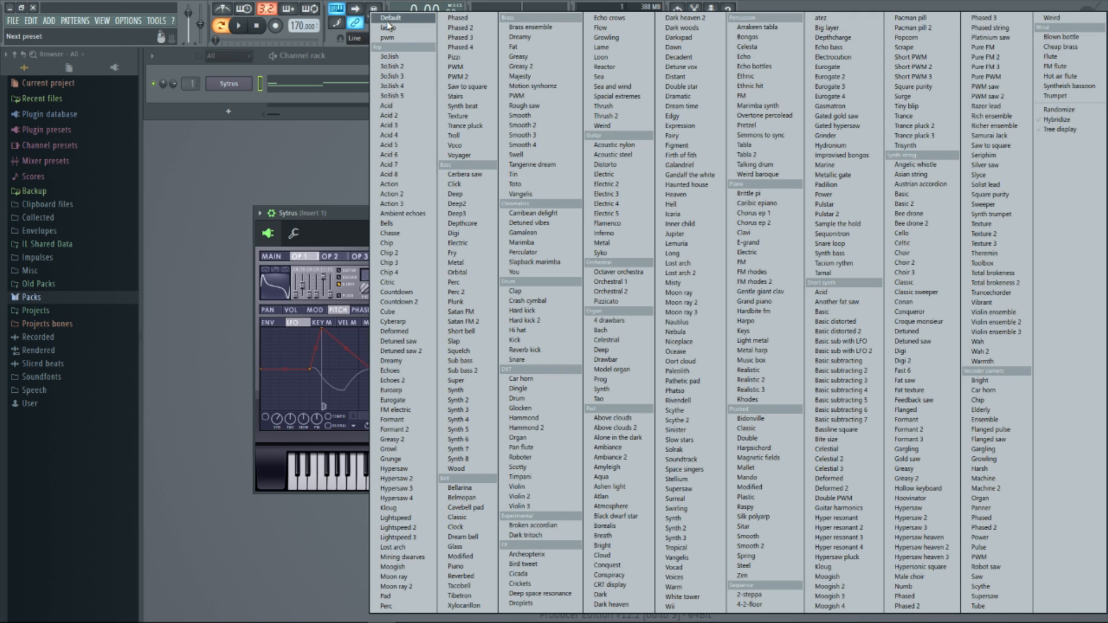
{"action": "left_click", "coordinate": [391, 21]}
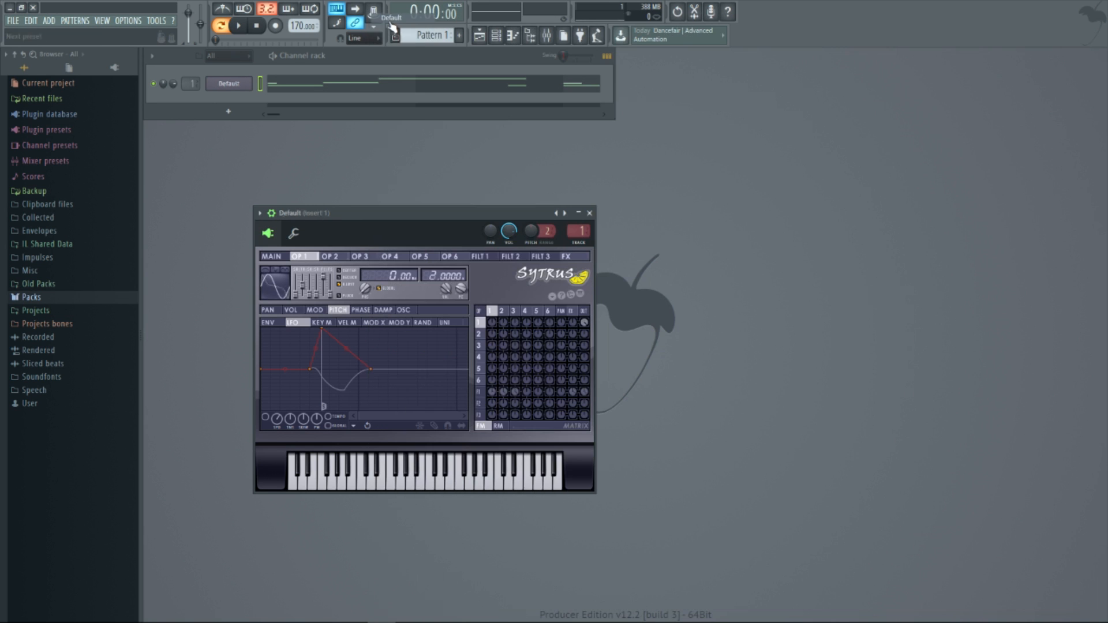
{"action": "left_click", "coordinate": [240, 27]}
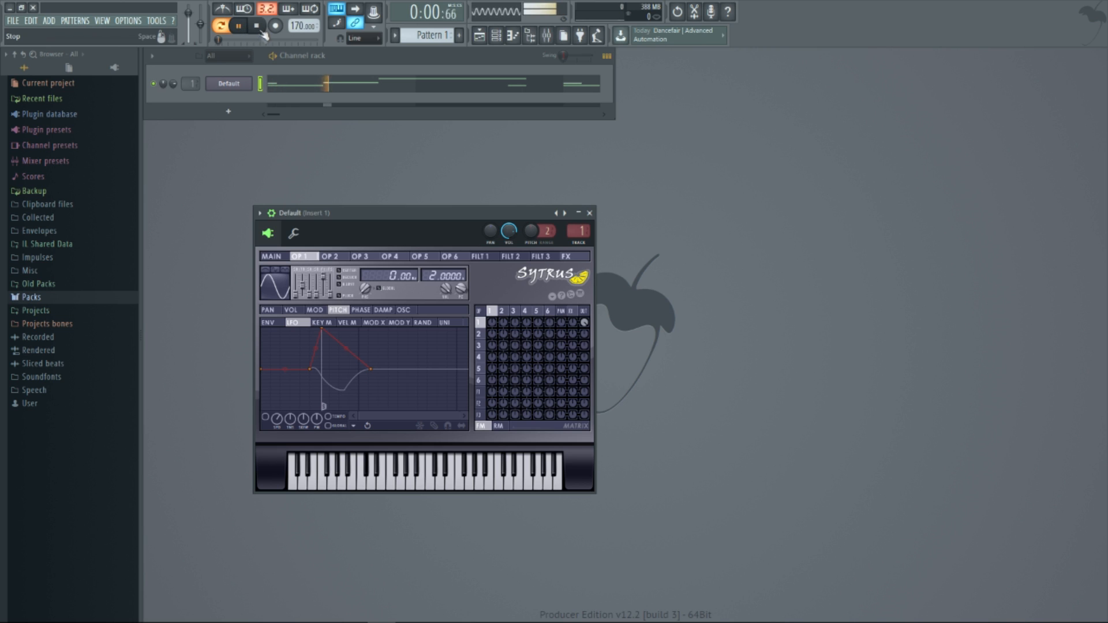
{"action": "left_click", "coordinate": [260, 27]}
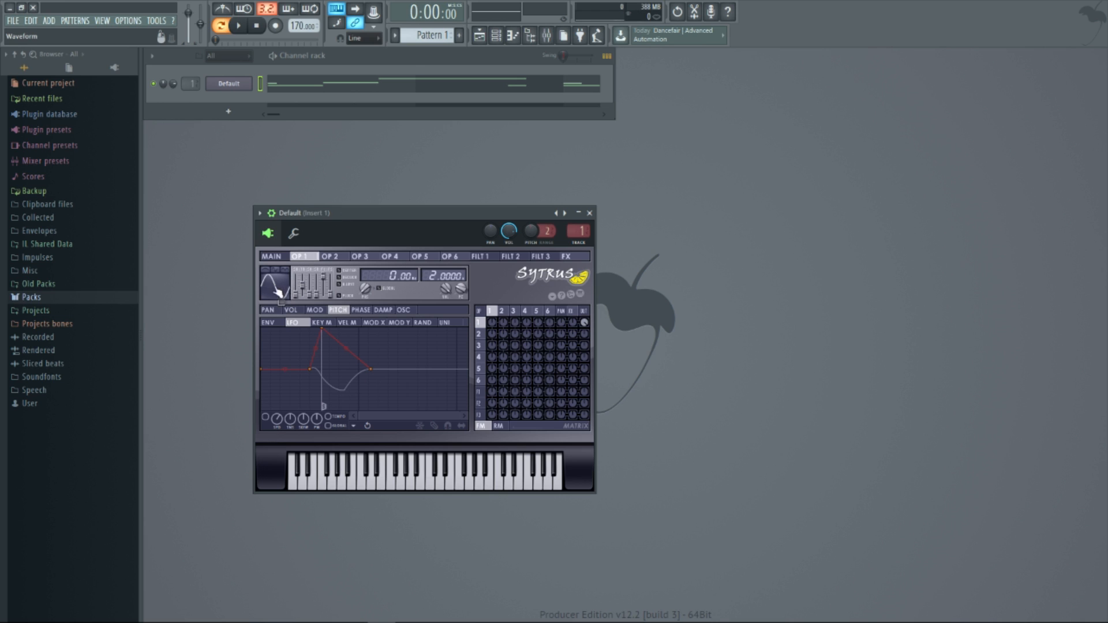
Change the waveform of Sytrus operator 1 to Saw and audition the pattern
{"action": "right_click", "coordinate": [277, 289]}
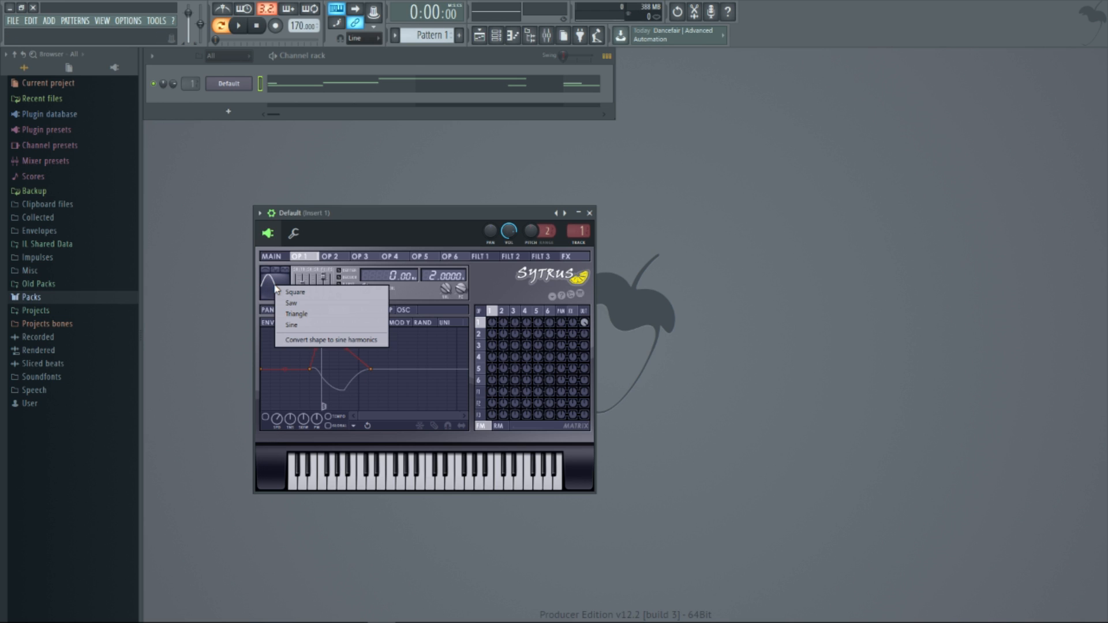
{"action": "left_click", "coordinate": [291, 303]}
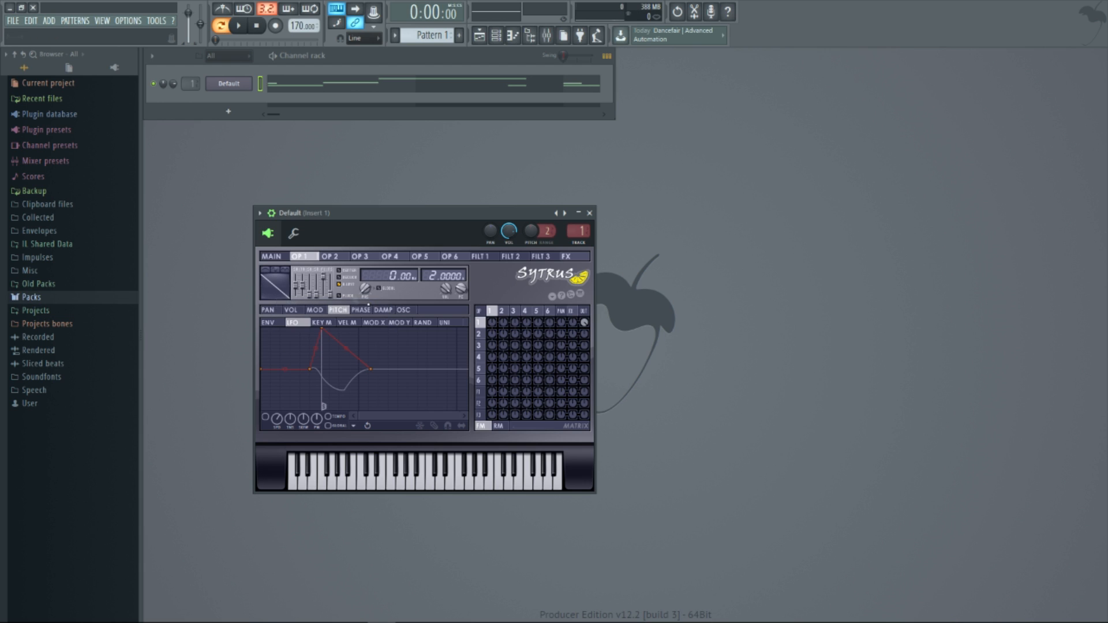
{"action": "left_click", "coordinate": [239, 26]}
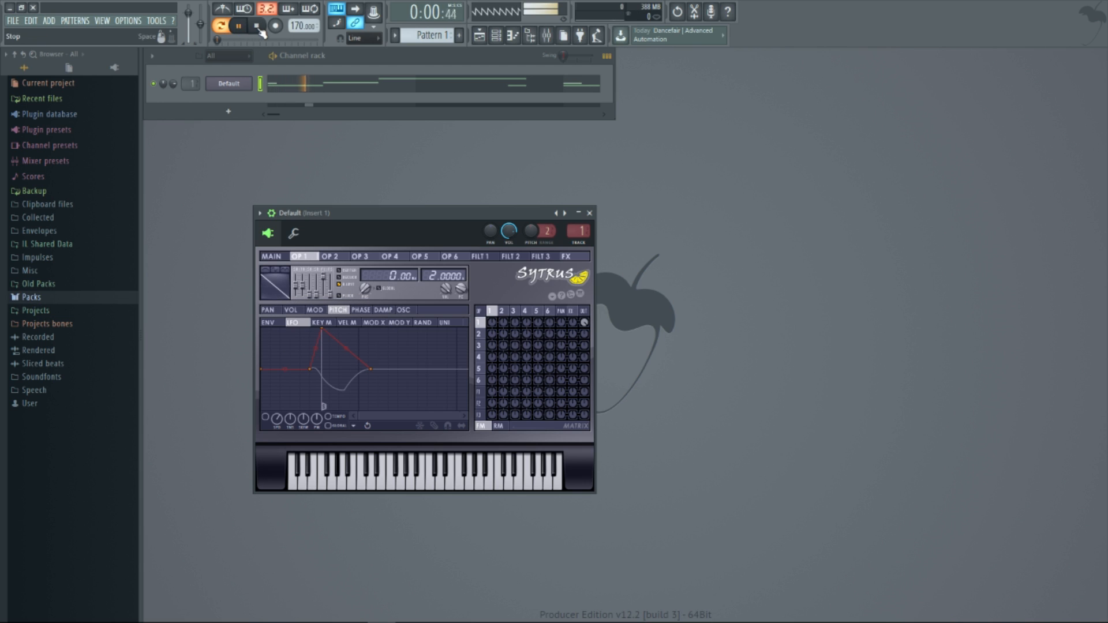
{"action": "left_click", "coordinate": [257, 25]}
Adjust the unison phase in the main Sytrus settings and audition the pattern
{"action": "left_click", "coordinate": [284, 256]}
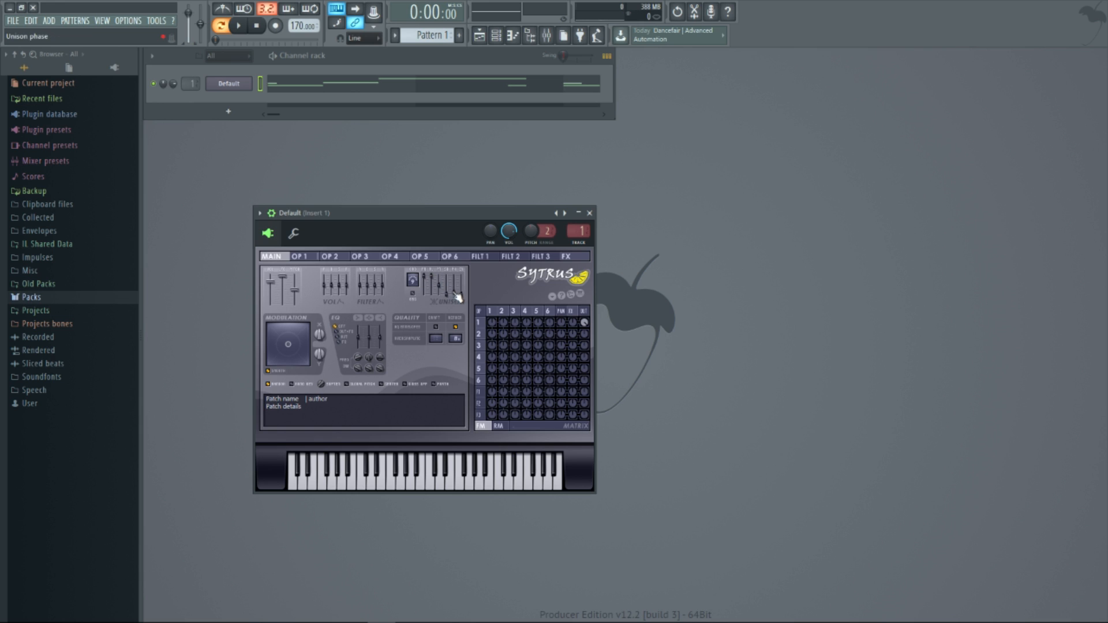
{"action": "left_click_drag", "start_coordinate": [456, 293], "coordinate": [456, 288]}
{"action": "left_click_drag", "start_coordinate": [455, 281], "coordinate": [454, 280]}
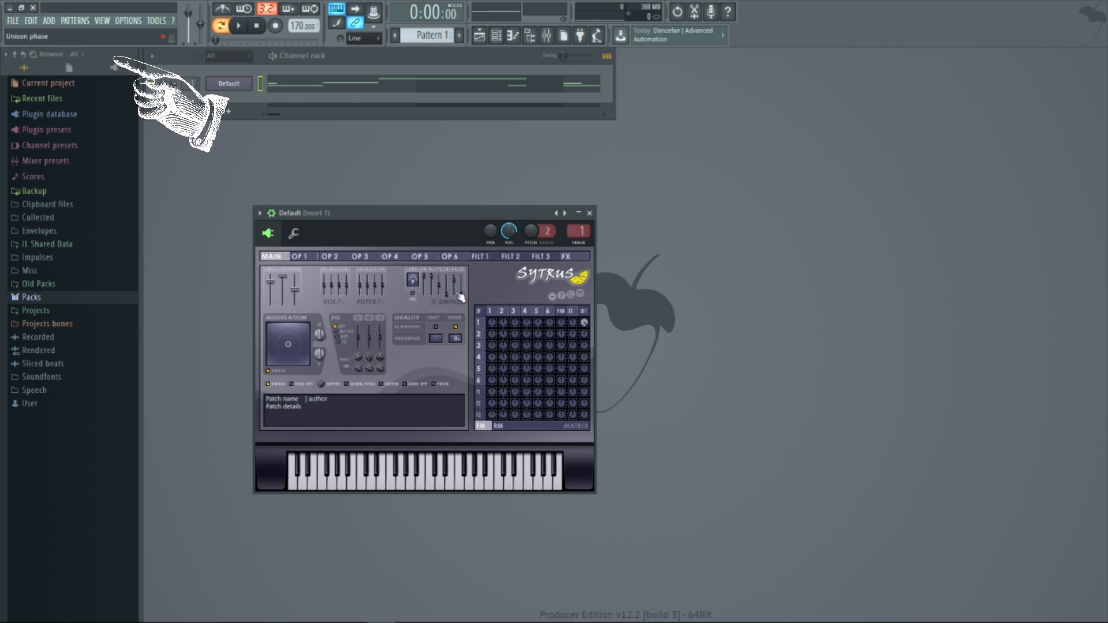
{"action": "left_click", "coordinate": [239, 26]}
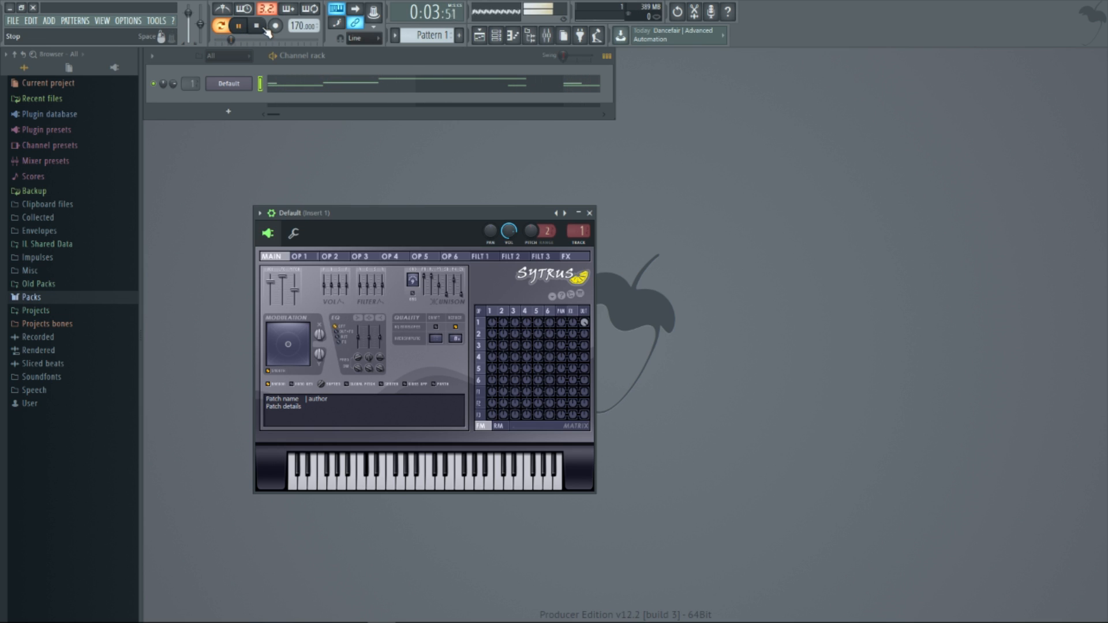
{"action": "left_click", "coordinate": [266, 29]}
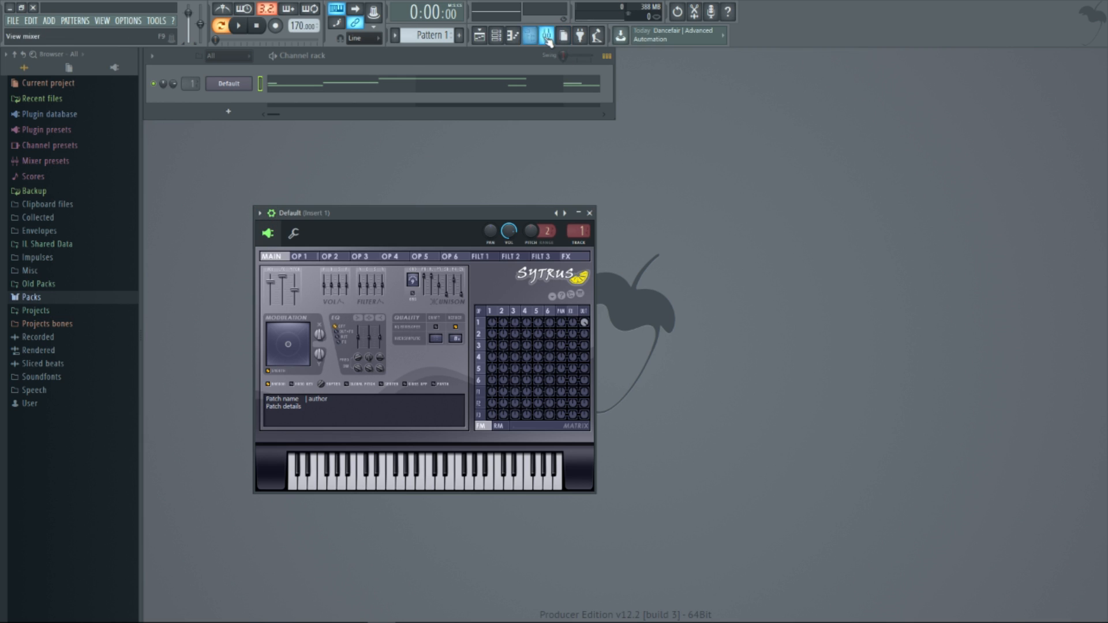
Show the mixer and assign the Sytrus channel to a free mixer track
{"action": "left_click", "coordinate": [547, 37]}
{"action": "left_click", "coordinate": [280, 214]}
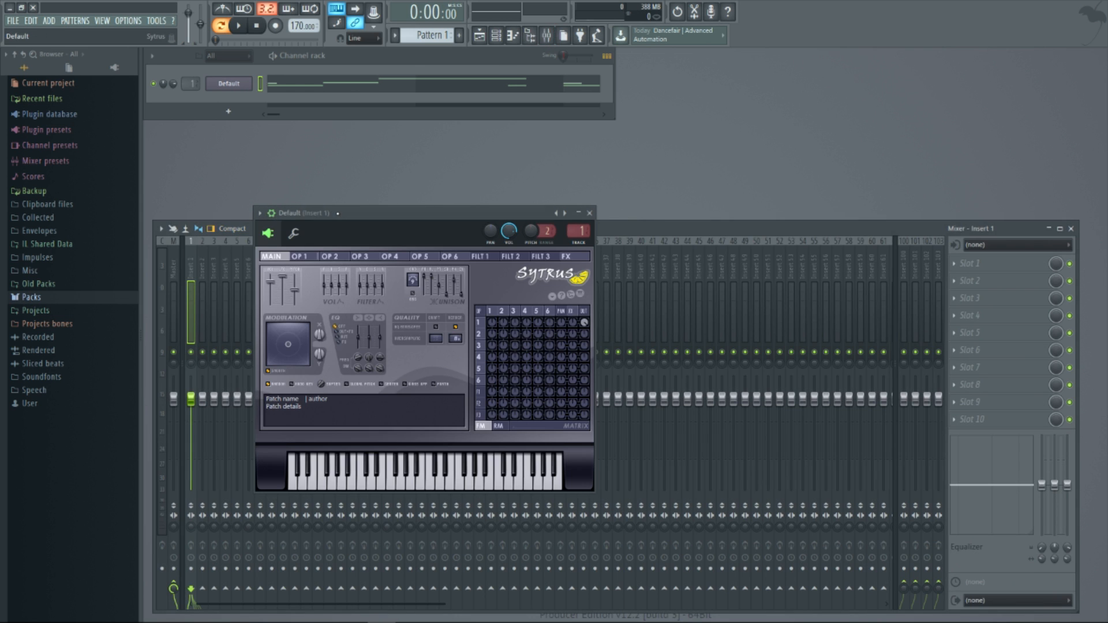
{"action": "left_click", "coordinate": [260, 213]}
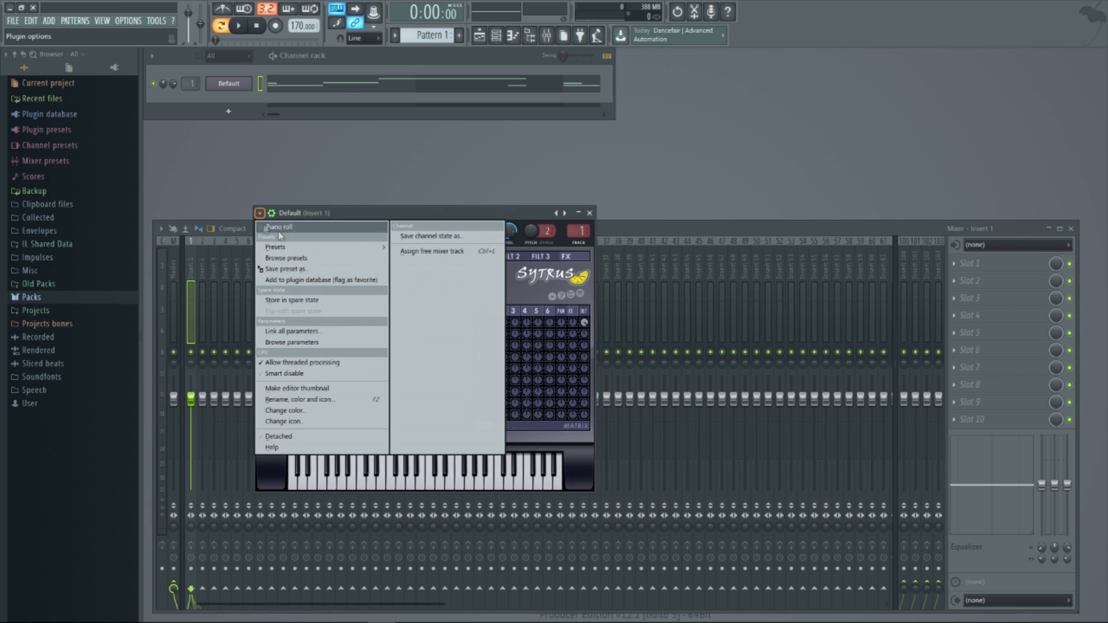
{"action": "left_click", "coordinate": [411, 251]}
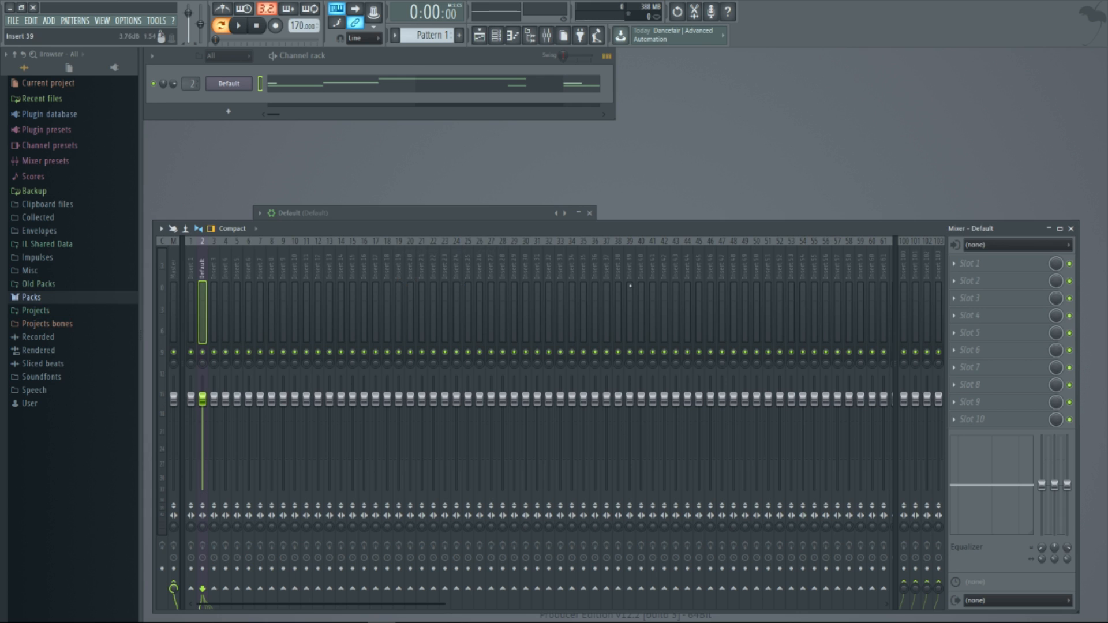
Add Fruity Fast Dist to effect slot 1 with raised pre-amp, distortion type B and adjusted post level, and audition it
{"action": "left_click", "coordinate": [983, 270]}
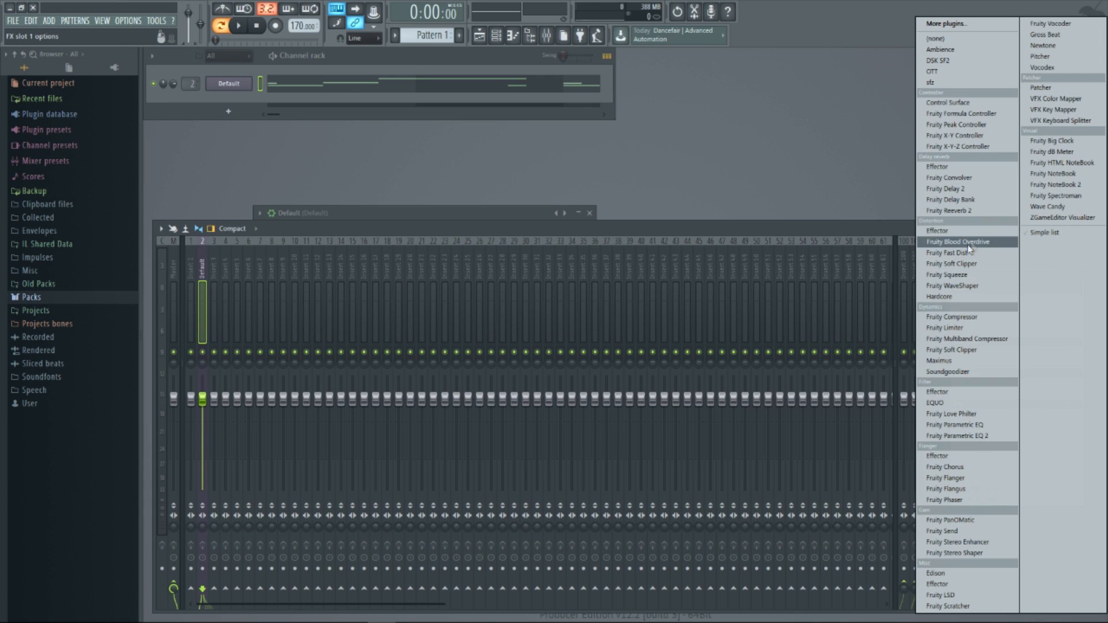
{"action": "left_click", "coordinate": [939, 255]}
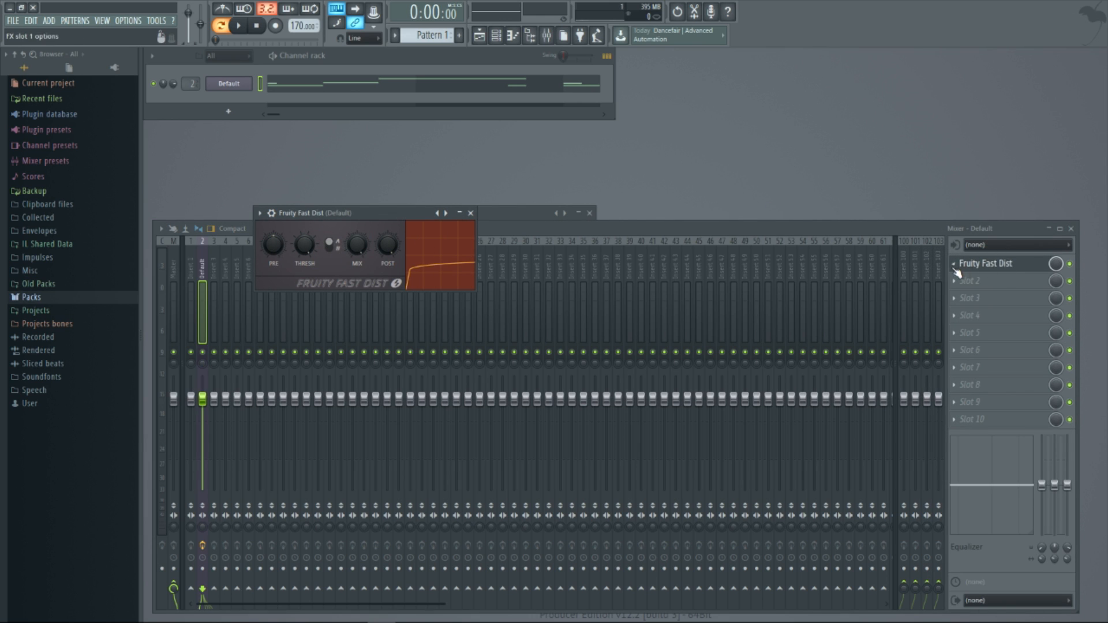
{"action": "left_click_drag", "start_coordinate": [274, 245], "coordinate": [274, 222]}
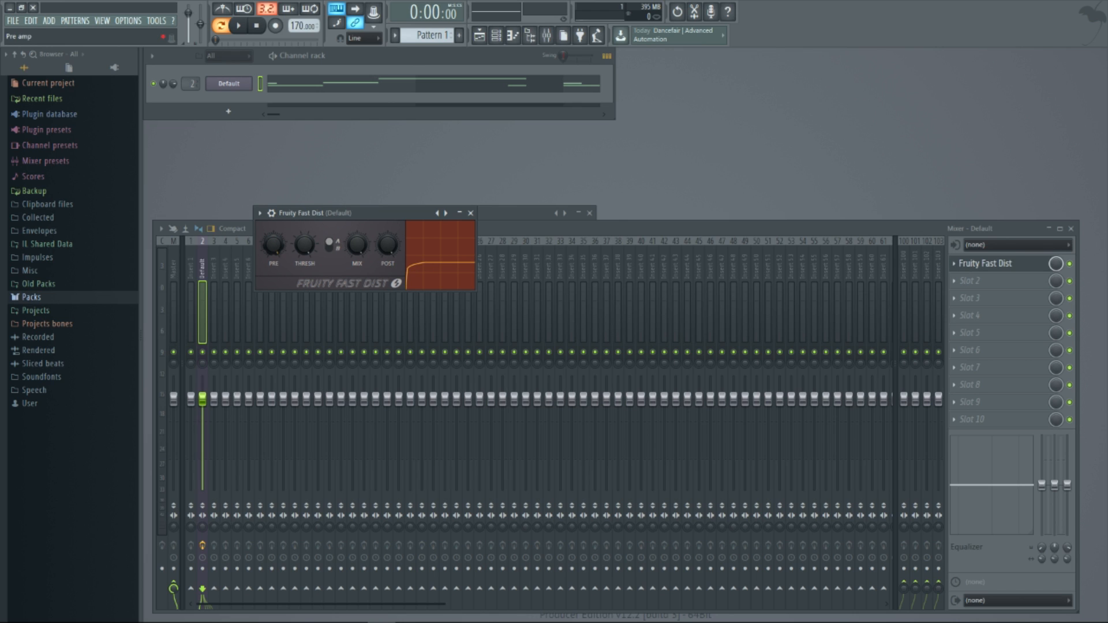
{"action": "left_click", "coordinate": [331, 249]}
{"action": "left_click_drag", "start_coordinate": [388, 245], "coordinate": [388, 266]}
{"action": "left_click", "coordinate": [241, 28]}
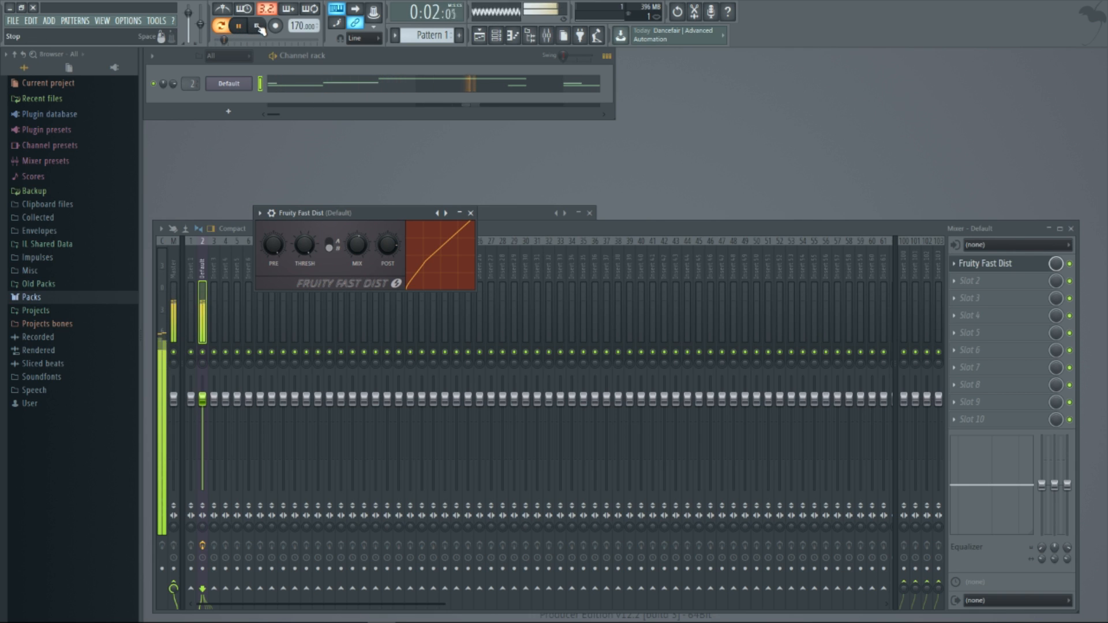
{"action": "left_click", "coordinate": [257, 26]}
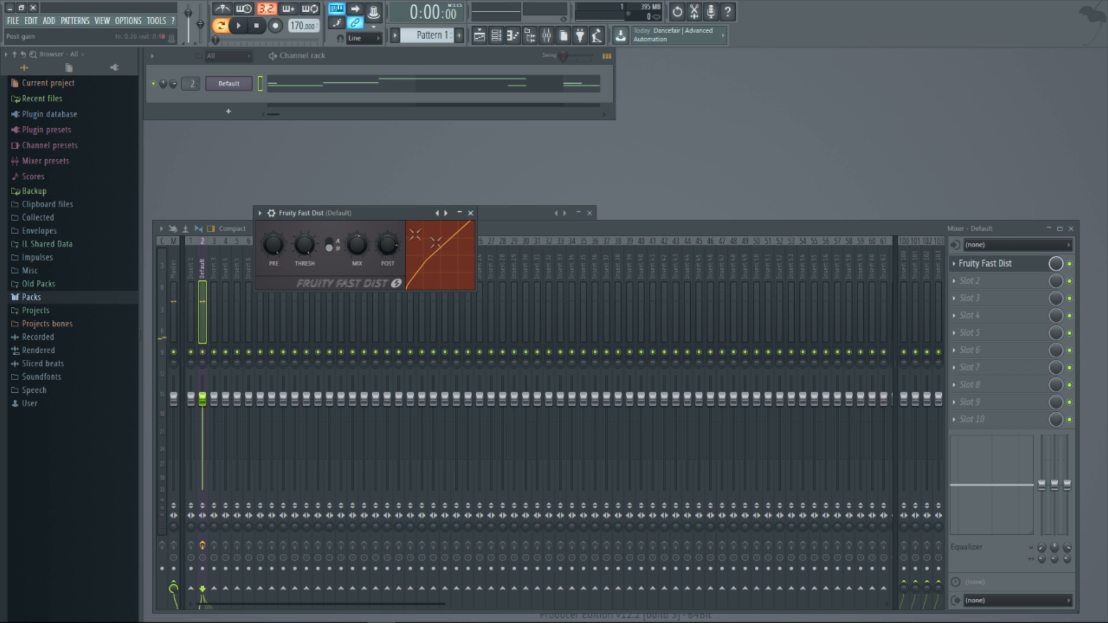
Add Fruity Parametric EQ 2 to effect slot 2 and lower the master track's volume fader
{"action": "left_click", "coordinate": [988, 285]}
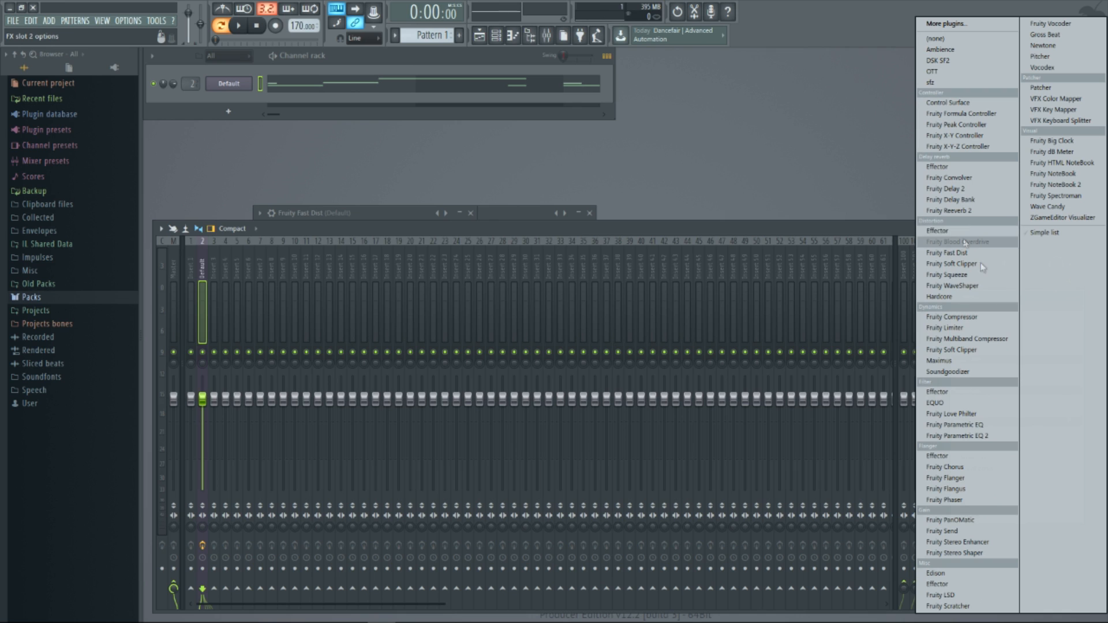
{"action": "left_click", "coordinate": [990, 437]}
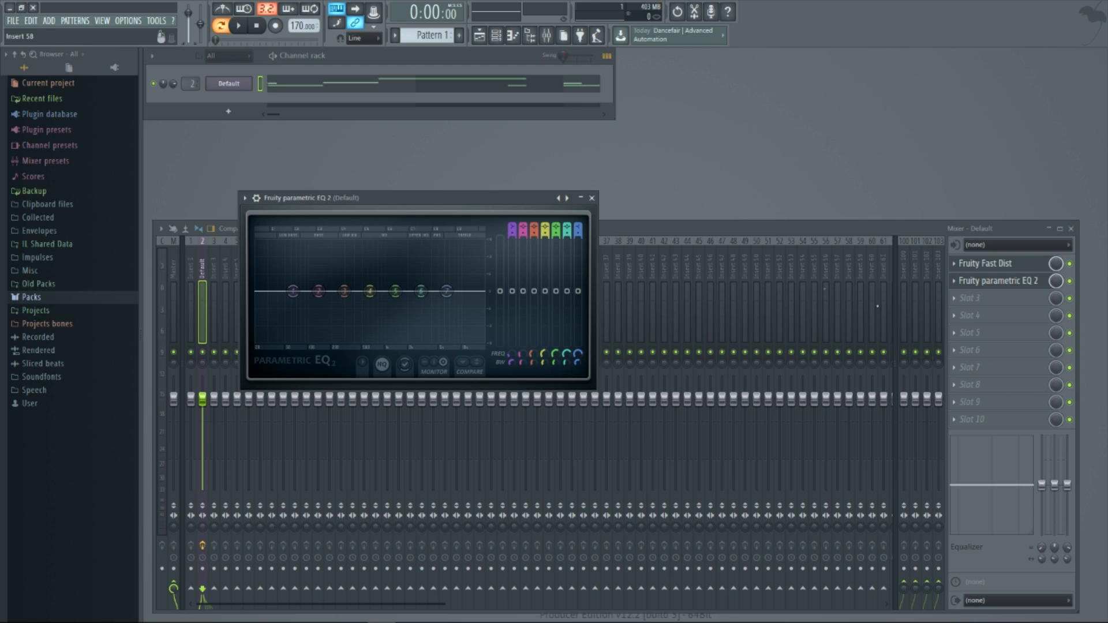
{"action": "left_click_drag", "start_coordinate": [173, 397], "coordinate": [173, 447]}
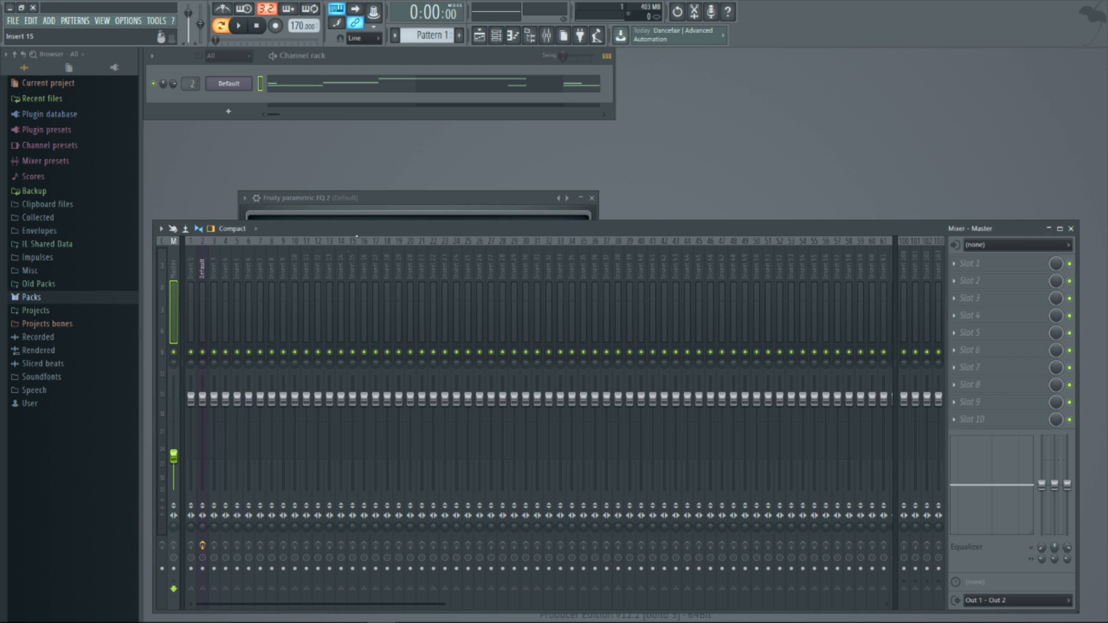
{"action": "left_click", "coordinate": [308, 198]}
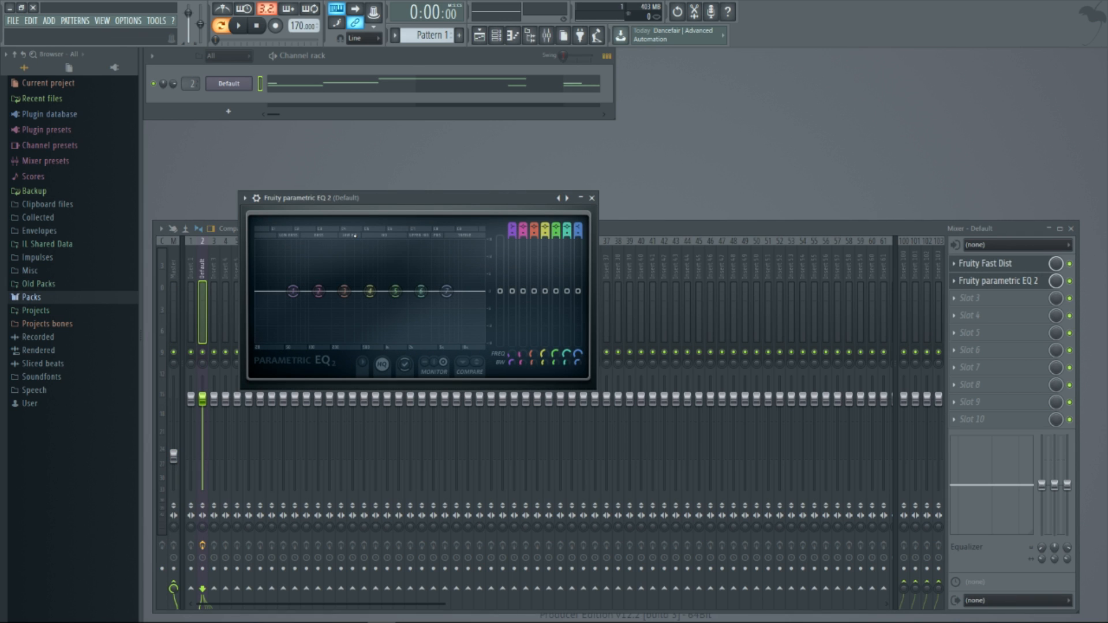
Set band 1 of the parametric EQ to High pass, adjust its bandwidth, and start playback
{"action": "right_click", "coordinate": [293, 290]}
{"action": "mouse_move", "coordinate": [298, 324]}
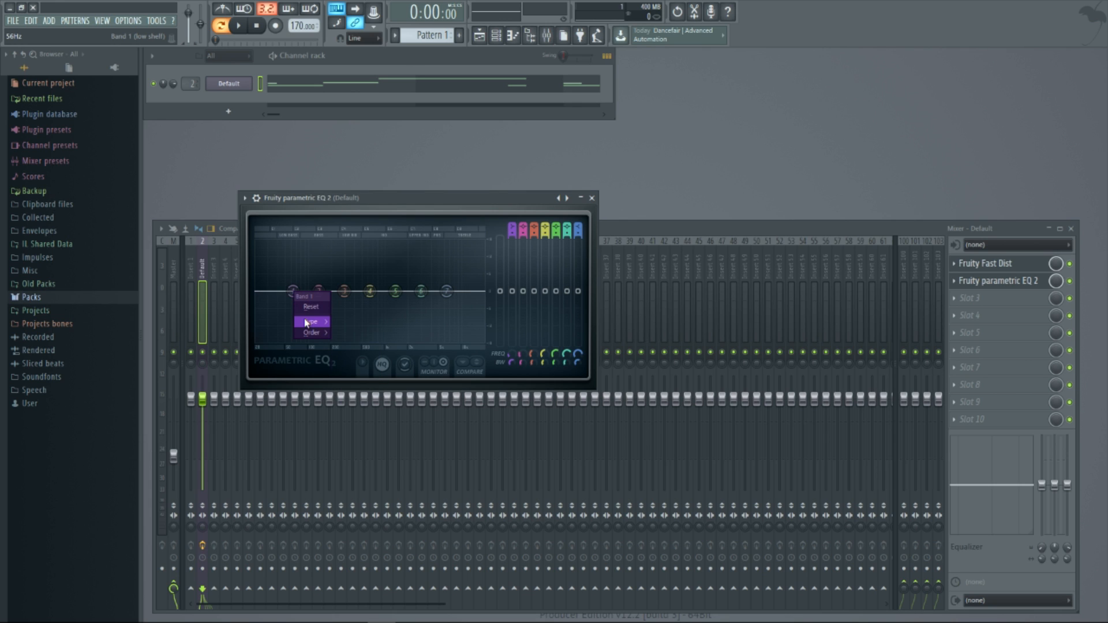
{"action": "left_click", "coordinate": [356, 354]}
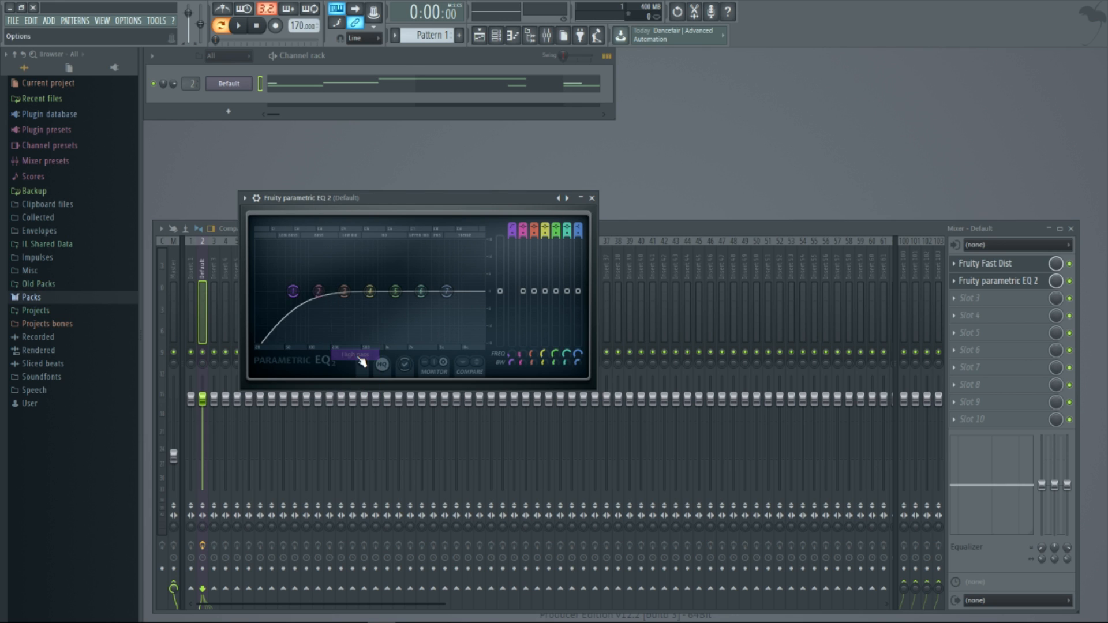
{"action": "scroll", "coordinate": [297, 295], "scroll_direction": "down", "scroll_amount": 4}
{"action": "scroll", "coordinate": [299, 302], "scroll_direction": "up", "scroll_amount": 4}
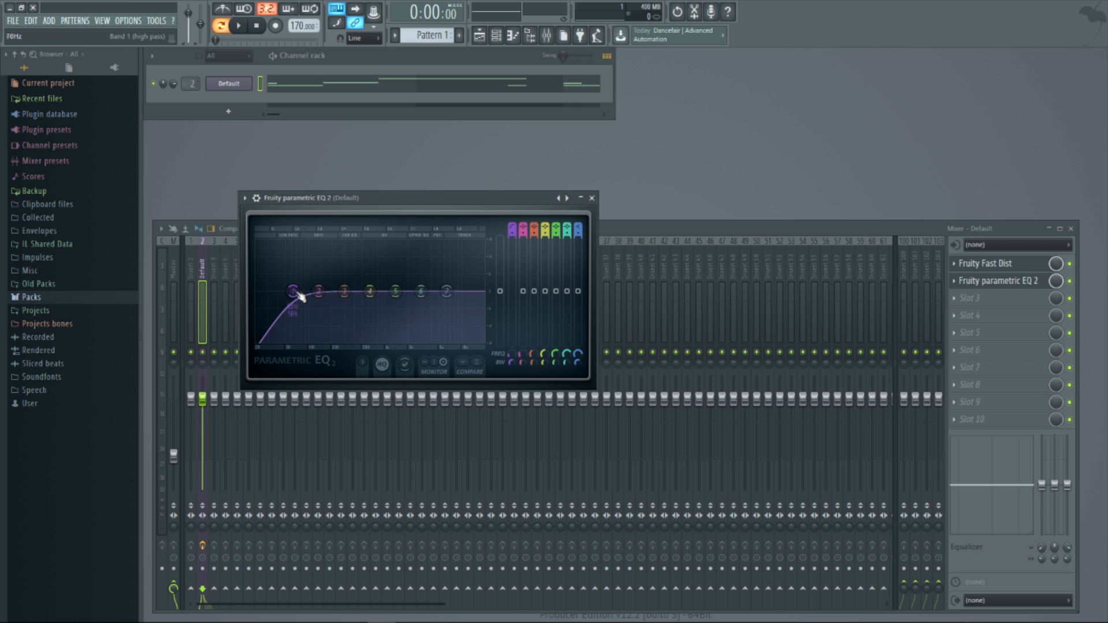
{"action": "scroll", "coordinate": [296, 295], "scroll_direction": "up", "scroll_amount": 5}
{"action": "scroll", "coordinate": [295, 295], "scroll_direction": "down", "scroll_amount": 6}
{"action": "scroll", "coordinate": [296, 295], "scroll_direction": "up", "scroll_amount": 5}
{"action": "key", "text": "space"}
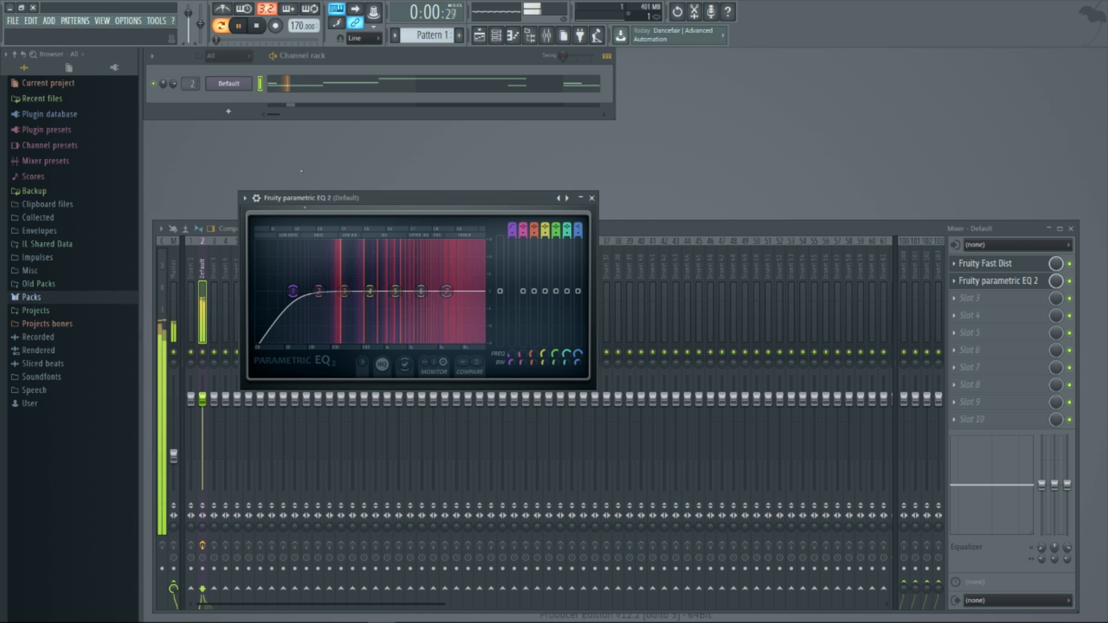
Move the EQ's band 1 high-pass cutoff to about 311 Hz, slightly boost band 5 at a lower frequency, and slightly raise band 7
{"action": "left_click_drag", "start_coordinate": [295, 291], "coordinate": [346, 291]}
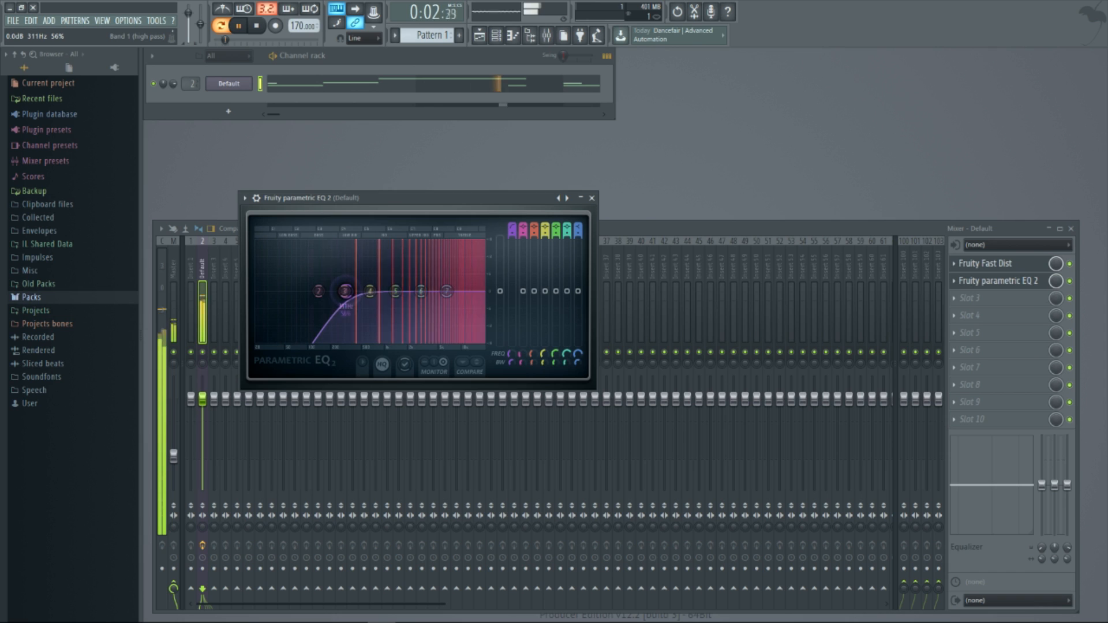
{"action": "left_click", "coordinate": [257, 29]}
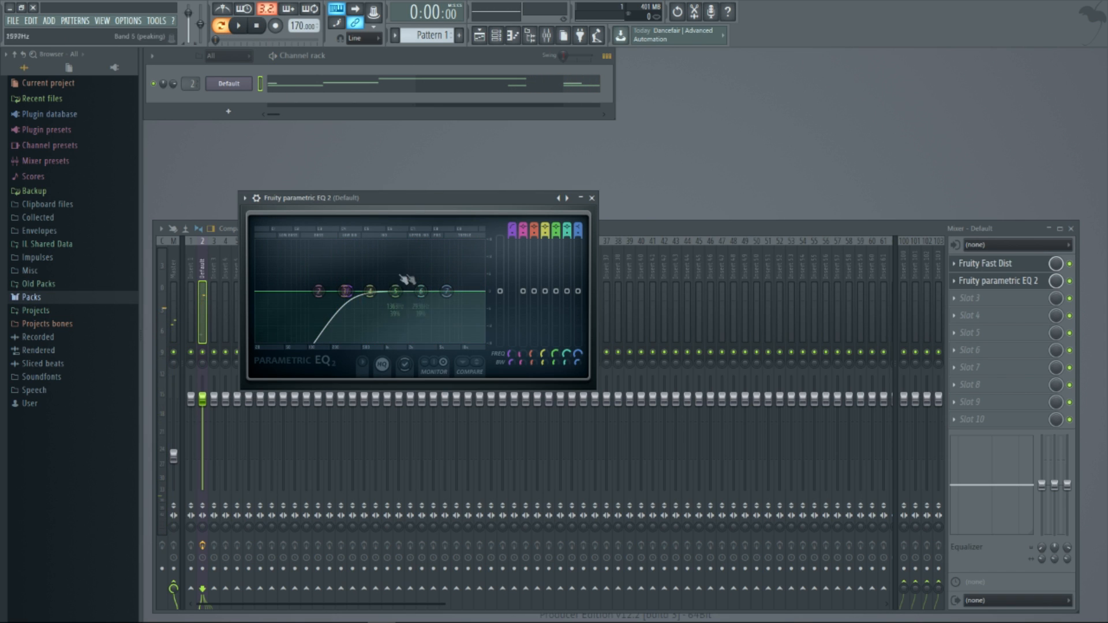
{"action": "left_click_drag", "start_coordinate": [399, 296], "coordinate": [382, 288]}
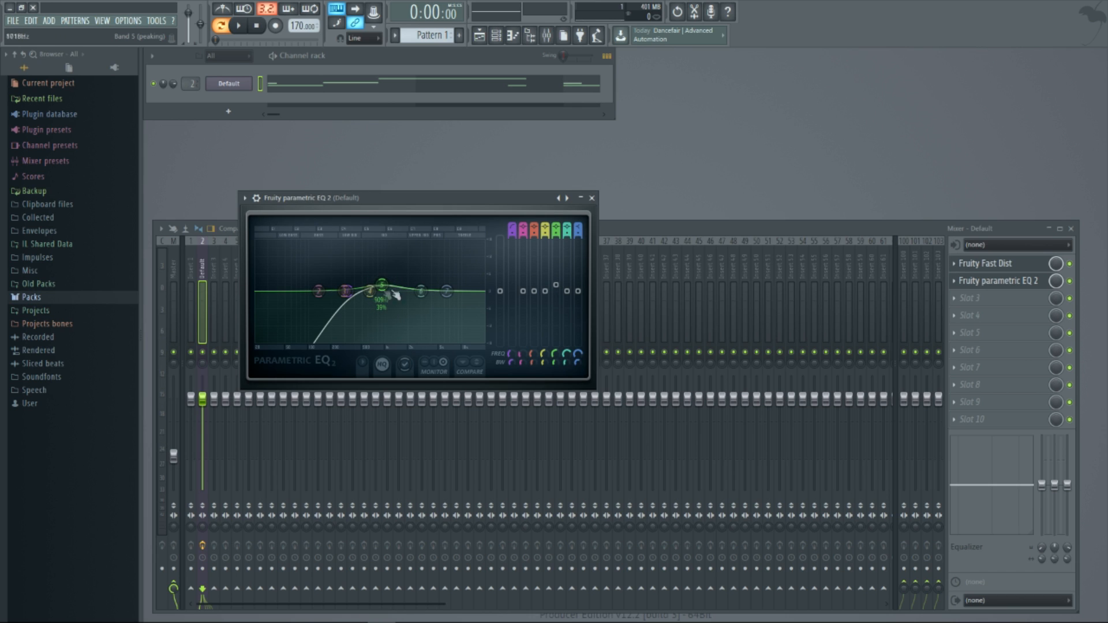
{"action": "left_click_drag", "start_coordinate": [447, 291], "coordinate": [444, 284]}
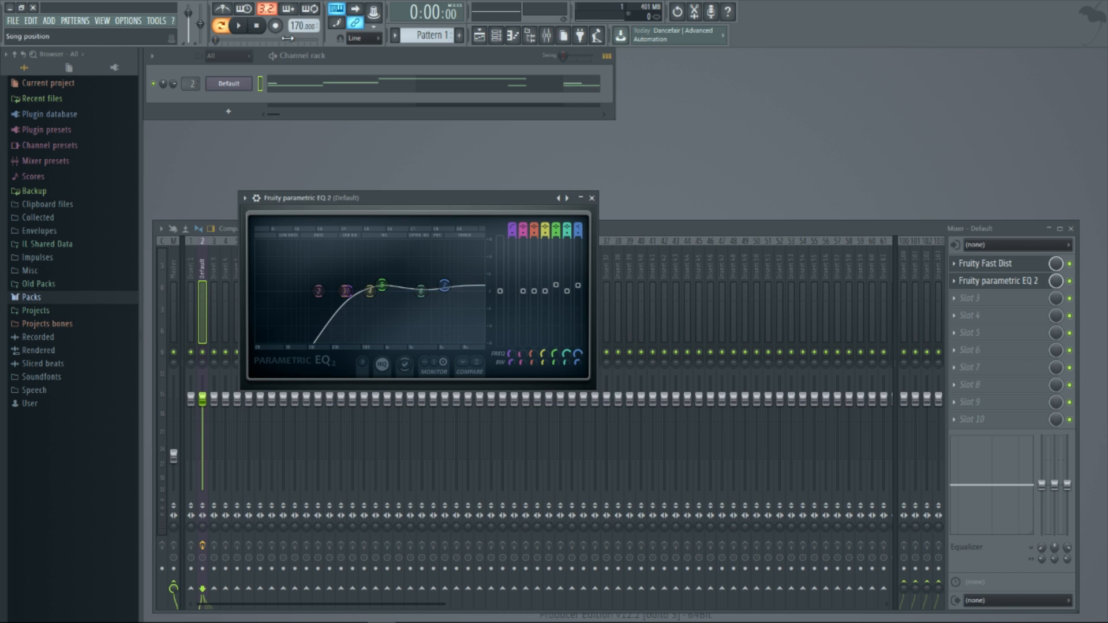
Audition the equalized lead while resetting the master track's volume fader and lowering it slightly from its default level
{"action": "left_click", "coordinate": [245, 29]}
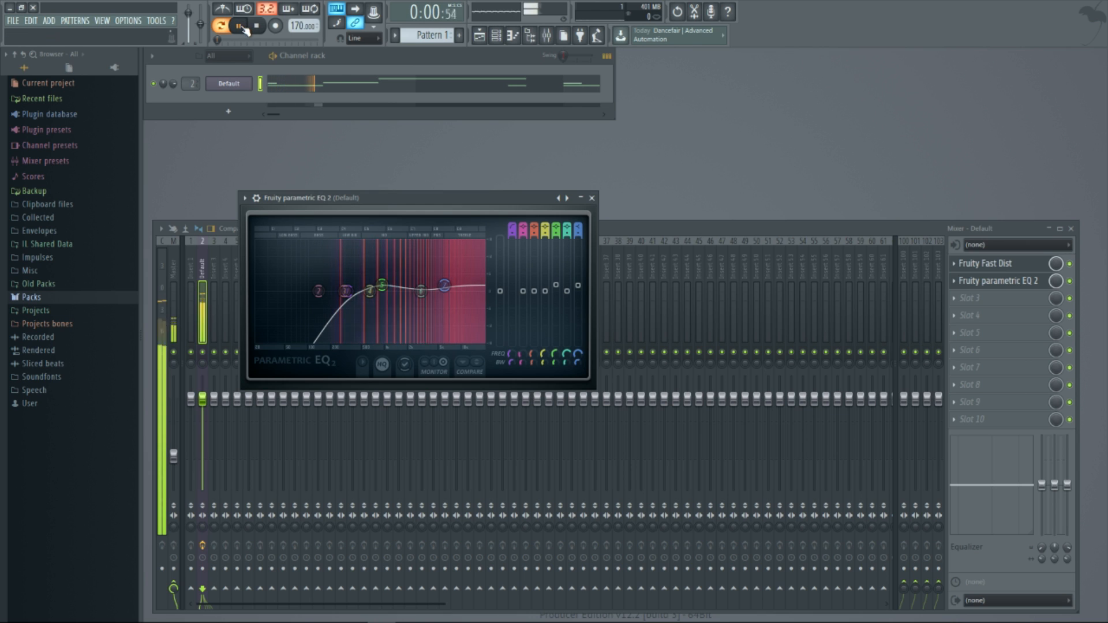
{"action": "left_click_drag", "start_coordinate": [174, 453], "coordinate": [174, 412]}
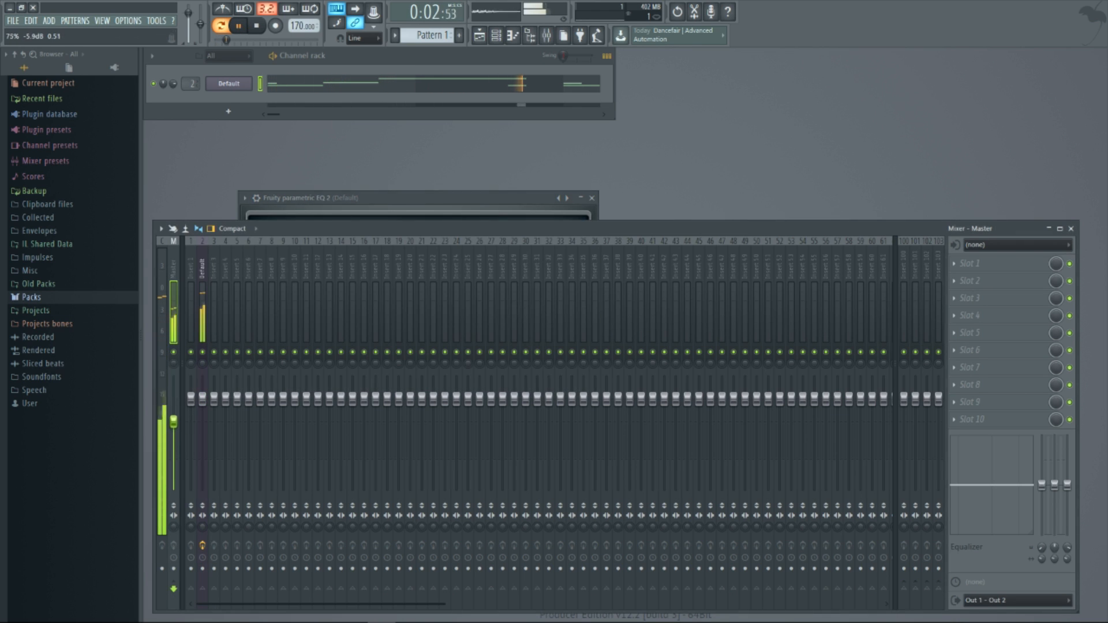
{"action": "right_click", "coordinate": [173, 411]}
{"action": "left_click", "coordinate": [186, 419]}
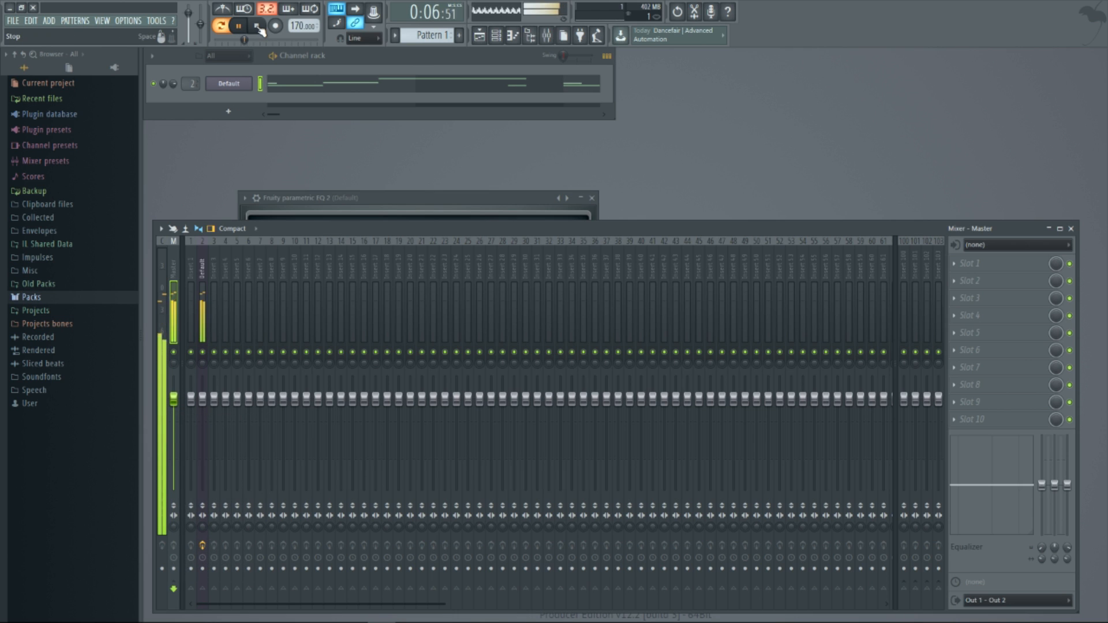
{"action": "left_click_drag", "start_coordinate": [174, 398], "coordinate": [174, 409]}
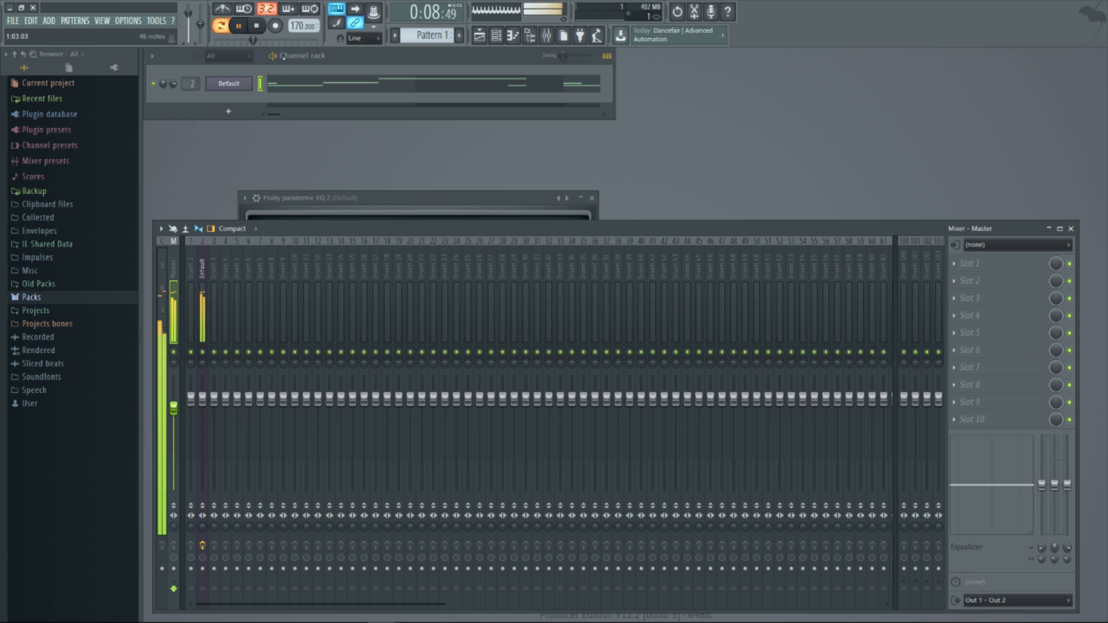
{"action": "key", "text": "space"}
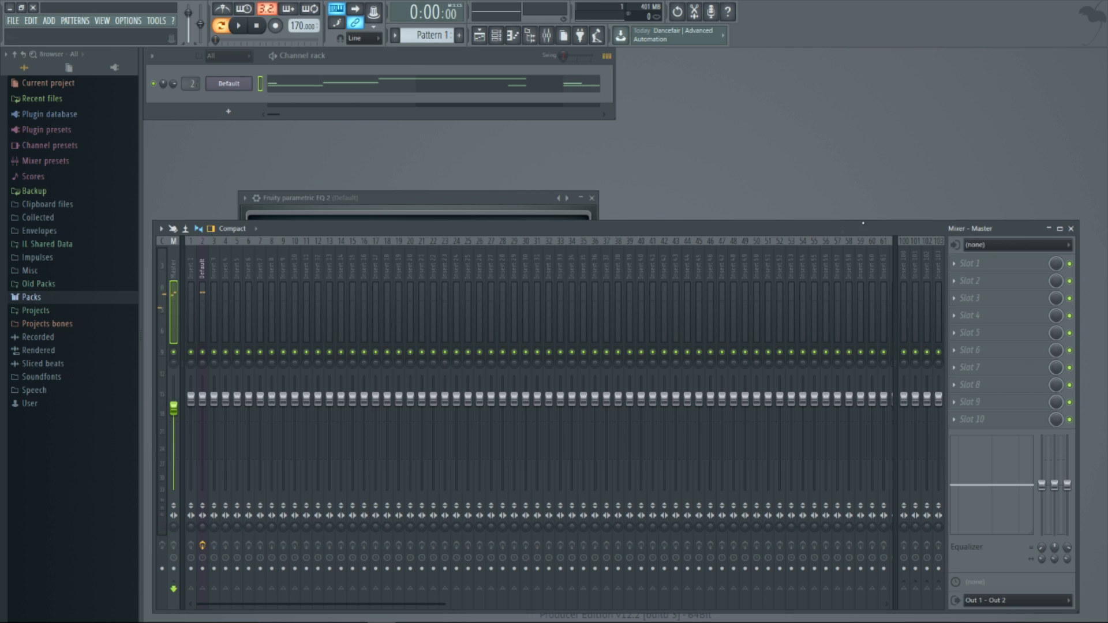
Add Fruity Delay 2 to effect slot 3 of the Sytrus mixer track and reposition its window
{"action": "left_click", "coordinate": [489, 200]}
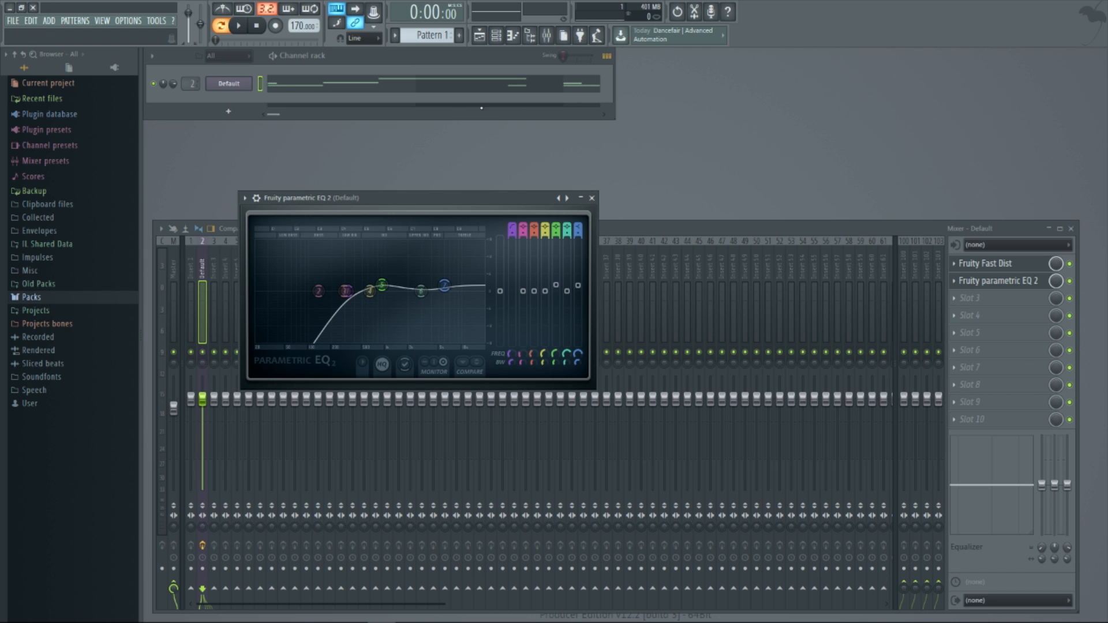
{"action": "left_click", "coordinate": [978, 305]}
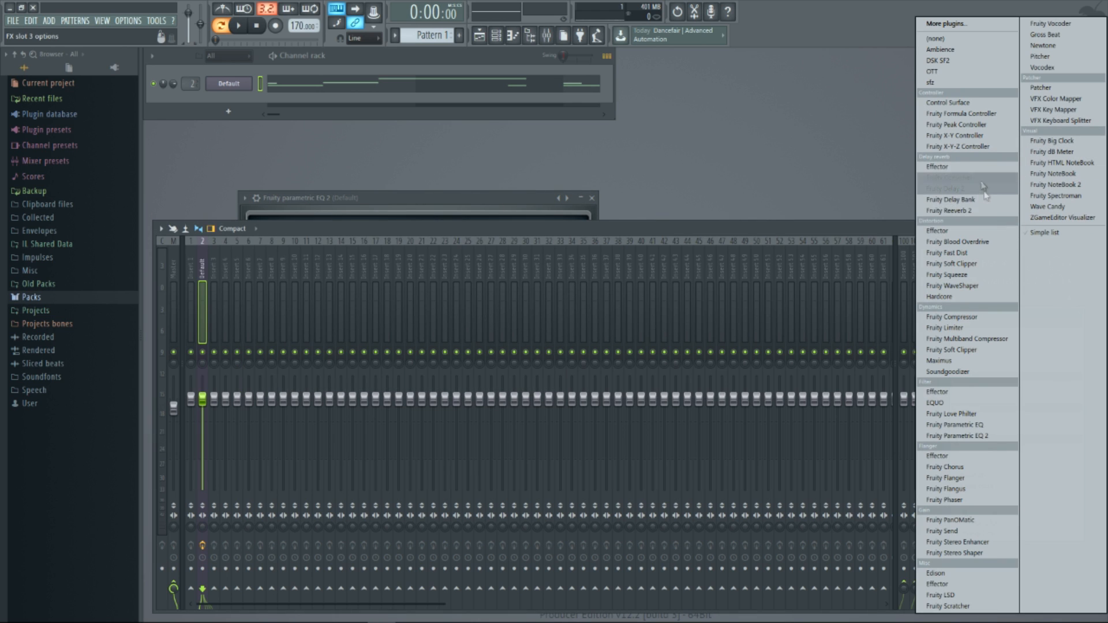
{"action": "left_click", "coordinate": [953, 190]}
{"action": "left_click_drag", "start_coordinate": [273, 108], "coordinate": [345, 180]}
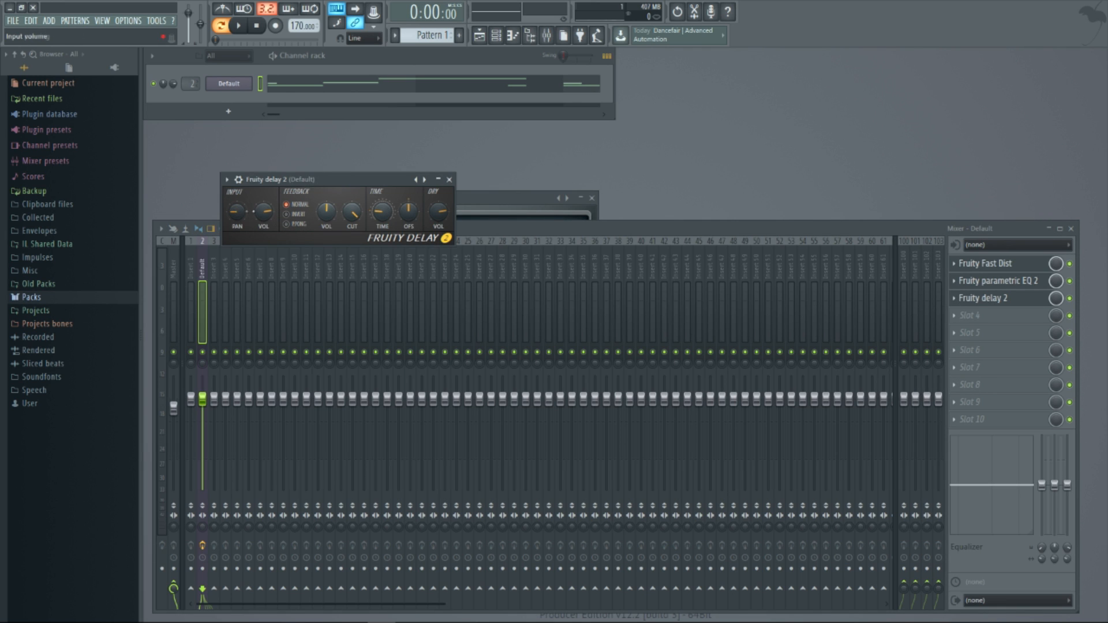
Set the delay's feedback mode to ping pong, choose a preset delay time, and audition the pattern
{"action": "left_click", "coordinate": [287, 224]}
{"action": "right_click", "coordinate": [381, 212]}
{"action": "mouse_move", "coordinate": [472, 238]}
{"action": "left_click", "coordinate": [492, 267]}
{"action": "left_click", "coordinate": [238, 26]}
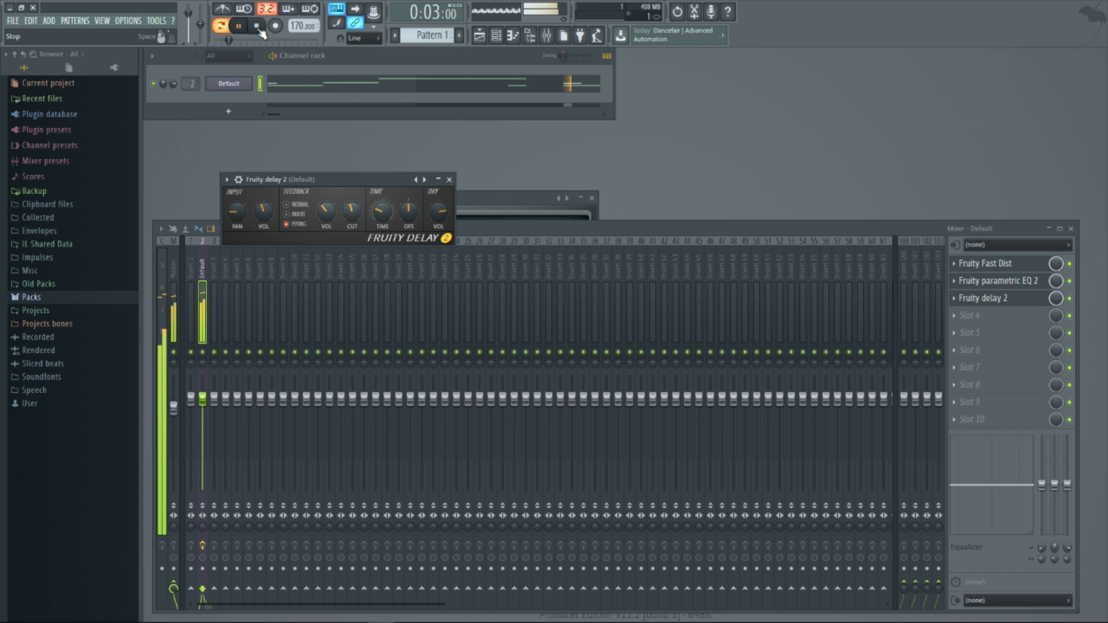
{"action": "left_click", "coordinate": [258, 29]}
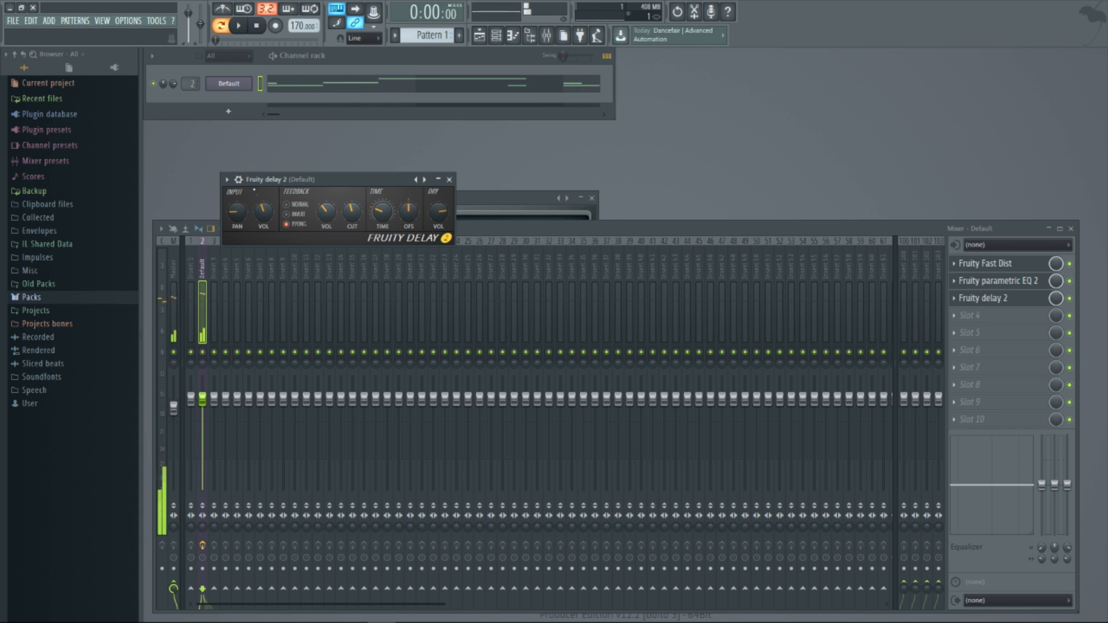
Add the Ambience reverb to effect slot 4 and reposition its window
{"action": "left_click", "coordinate": [976, 315]}
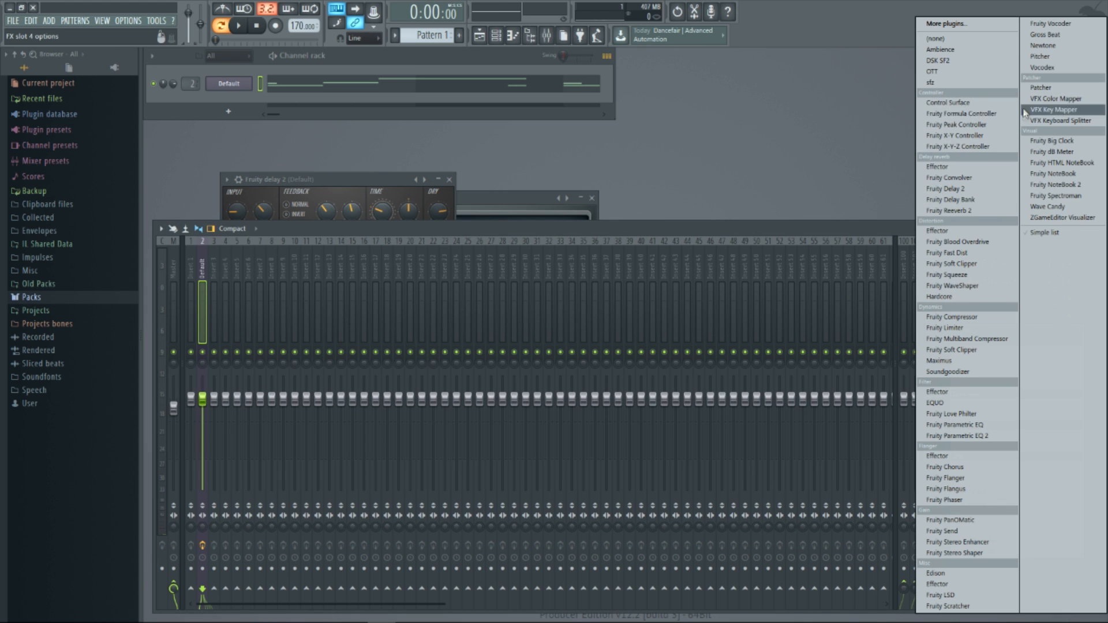
{"action": "left_click", "coordinate": [993, 49]}
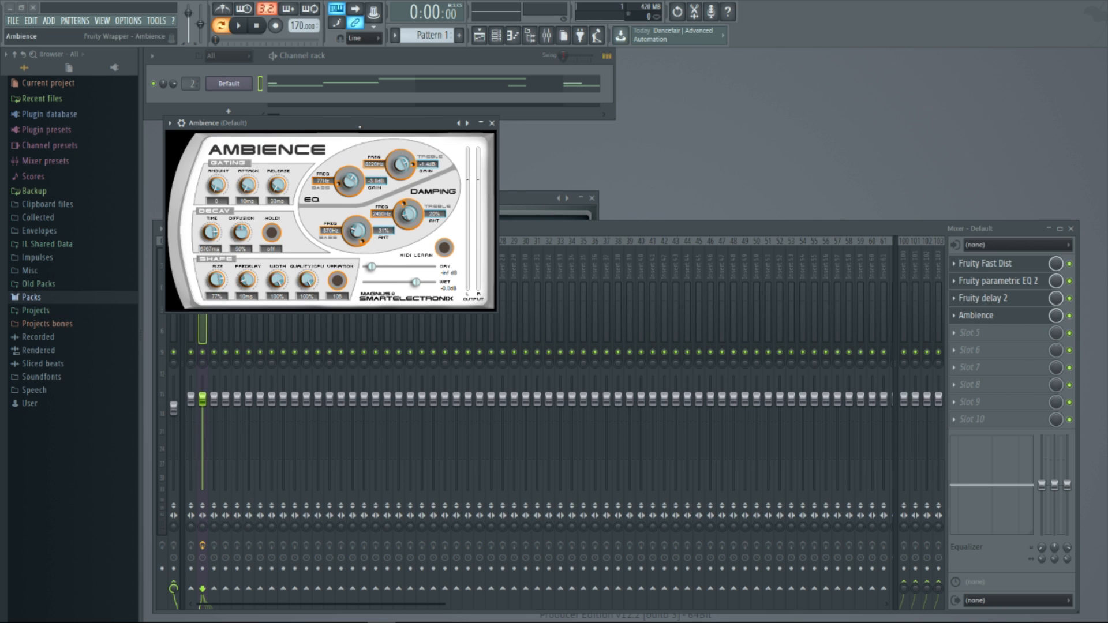
{"action": "left_click_drag", "start_coordinate": [347, 123], "coordinate": [366, 128]}
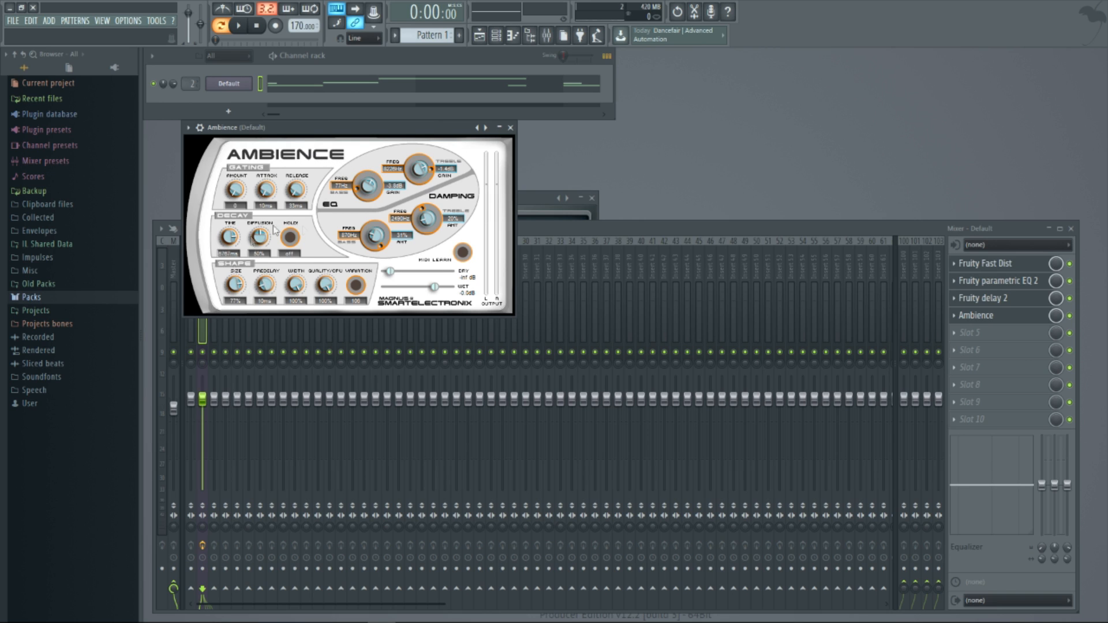
Set Ambience's diffusion and size to 100%, predelay to 0 ms and wet gain to -14.3 dB
{"action": "left_click_drag", "start_coordinate": [259, 168], "coordinate": [259, 39]}
{"action": "left_click_drag", "start_coordinate": [237, 270], "coordinate": [237, 226]}
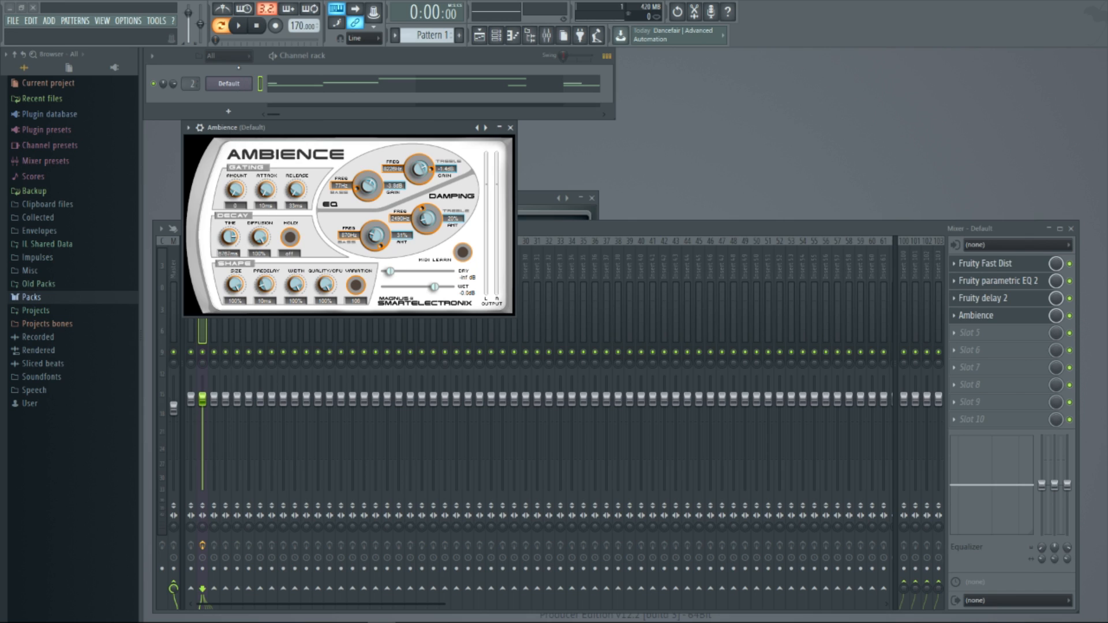
{"action": "left_click_drag", "start_coordinate": [265, 291], "coordinate": [265, 389]}
{"action": "left_click_drag", "start_coordinate": [434, 287], "coordinate": [417, 291]}
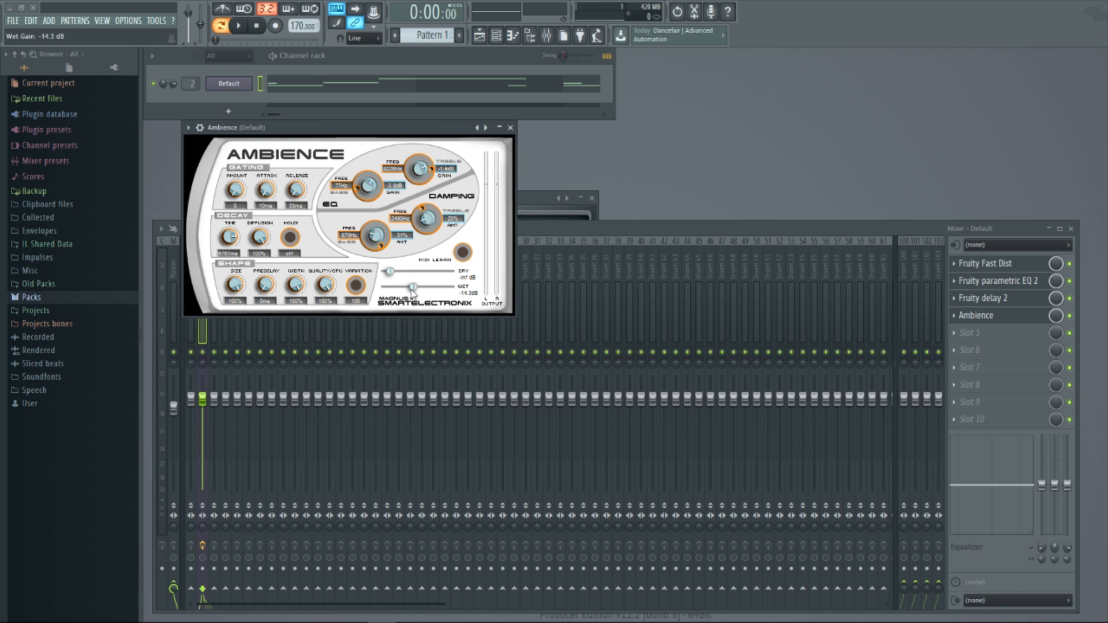
Lower Ambience's treble EQ gain, shorten its decay time, set the dry gain to 0.2 dB, and audition the pattern
{"action": "left_click_drag", "start_coordinate": [424, 176], "coordinate": [411, 299]}
{"action": "left_click_drag", "start_coordinate": [234, 244], "coordinate": [234, 256]}
{"action": "left_click_drag", "start_coordinate": [418, 274], "coordinate": [434, 272]}
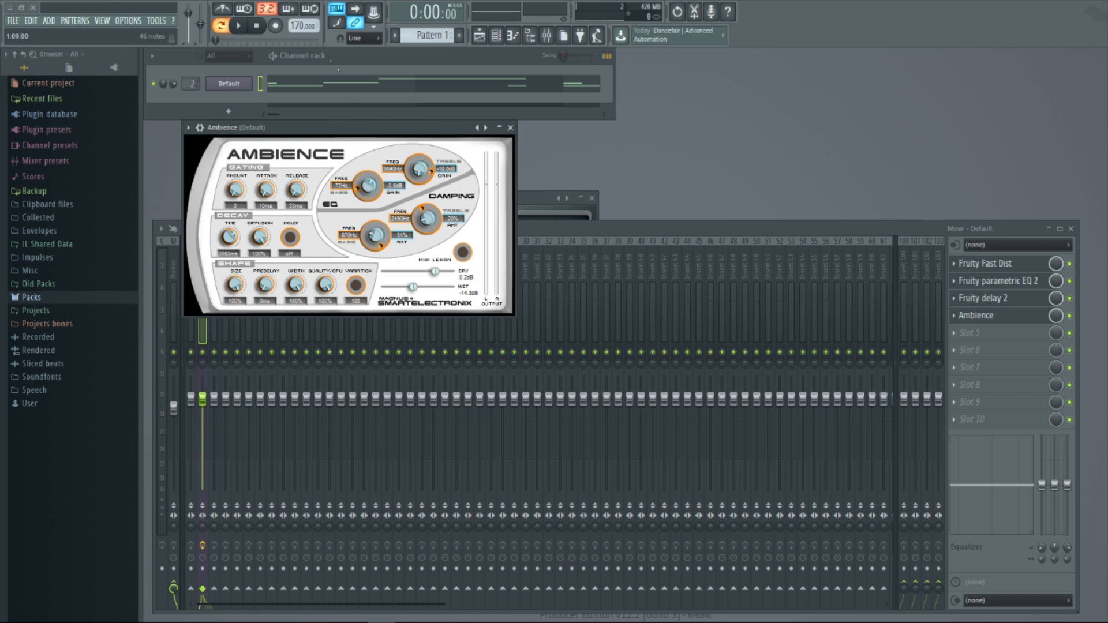
{"action": "left_click", "coordinate": [243, 33]}
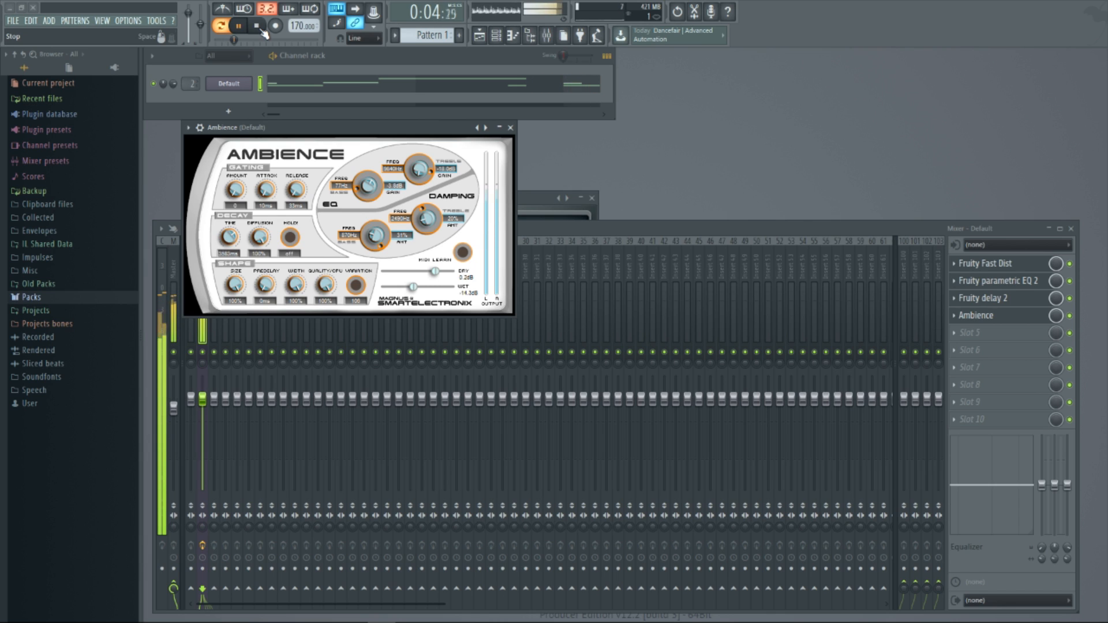
{"action": "left_click", "coordinate": [258, 27]}
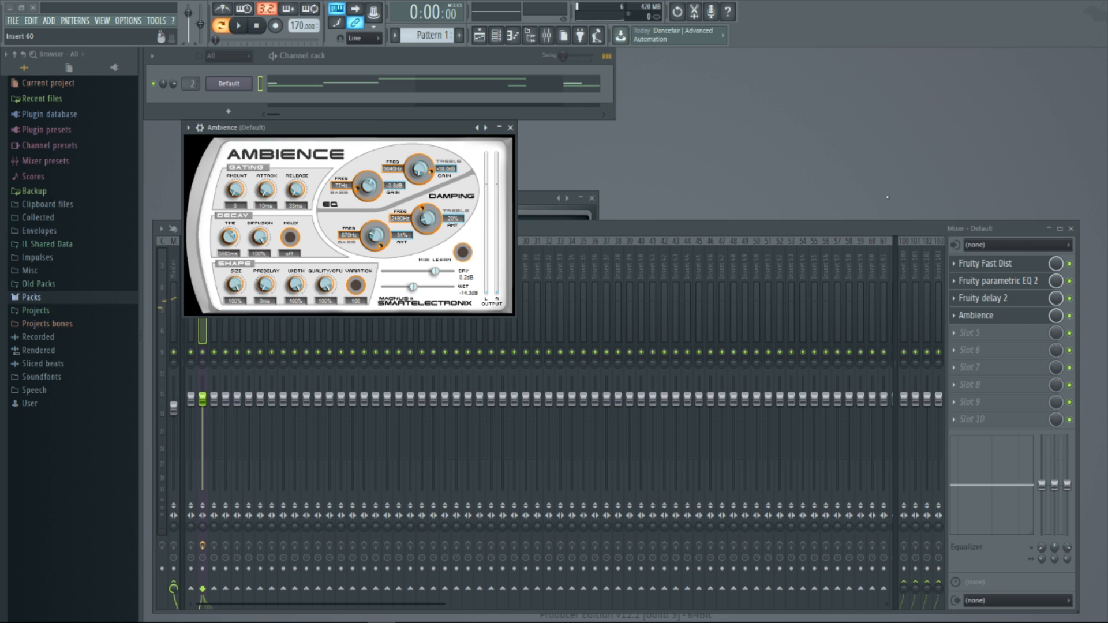
Add OTT to effect slot 5 with depth at 32% and a reduced low band, and audition the pattern
{"action": "left_click", "coordinate": [982, 335]}
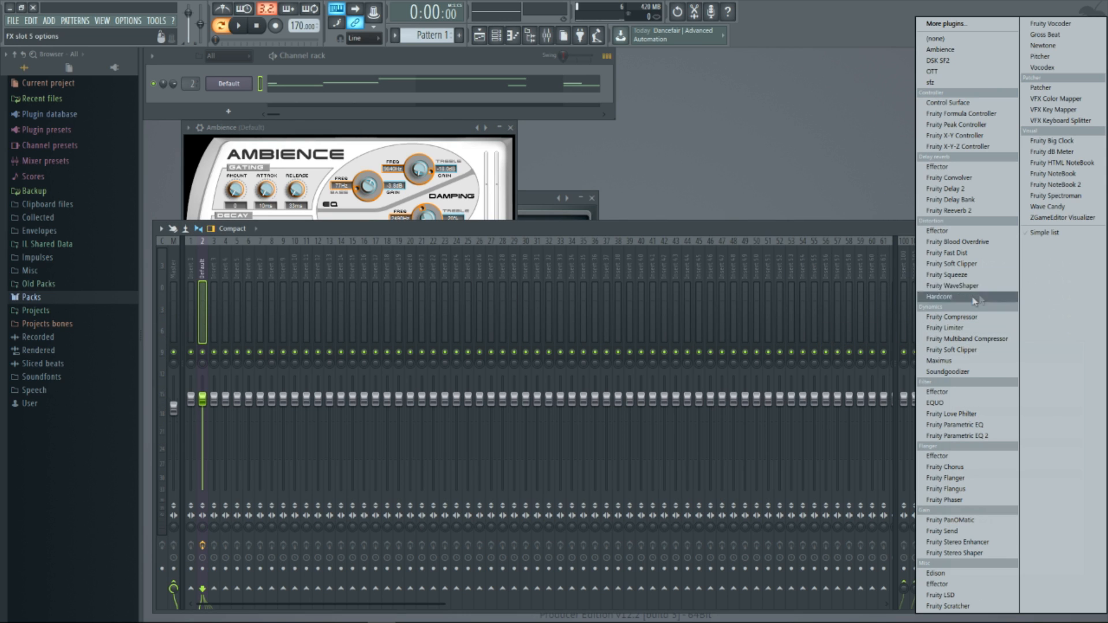
{"action": "left_click", "coordinate": [932, 71]}
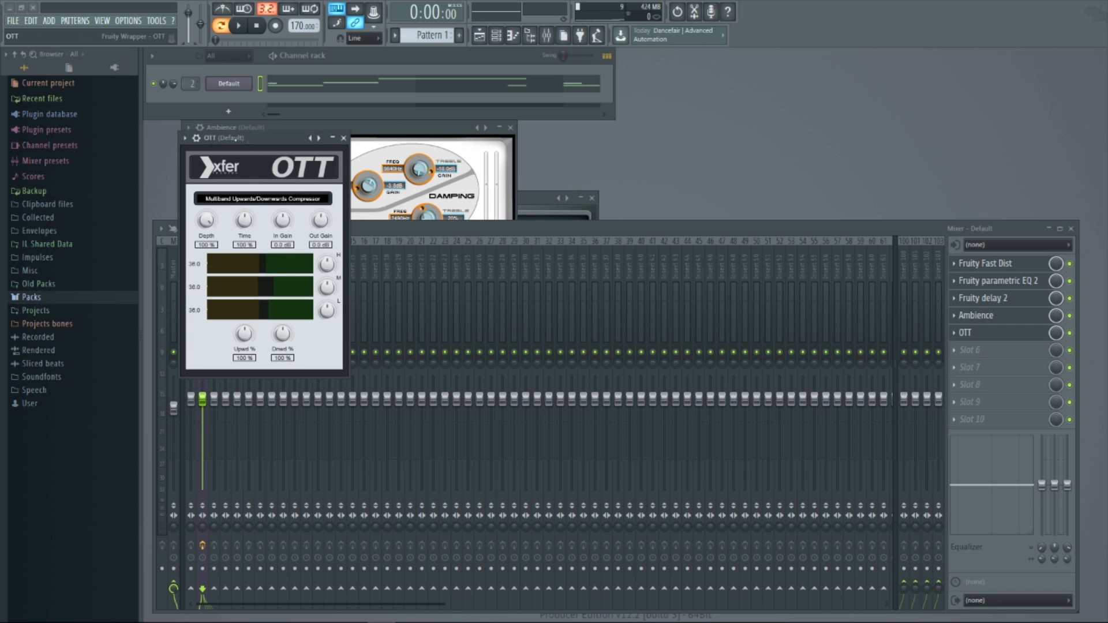
{"action": "left_click_drag", "start_coordinate": [206, 227], "coordinate": [208, 237]}
{"action": "left_click_drag", "start_coordinate": [329, 270], "coordinate": [330, 273]}
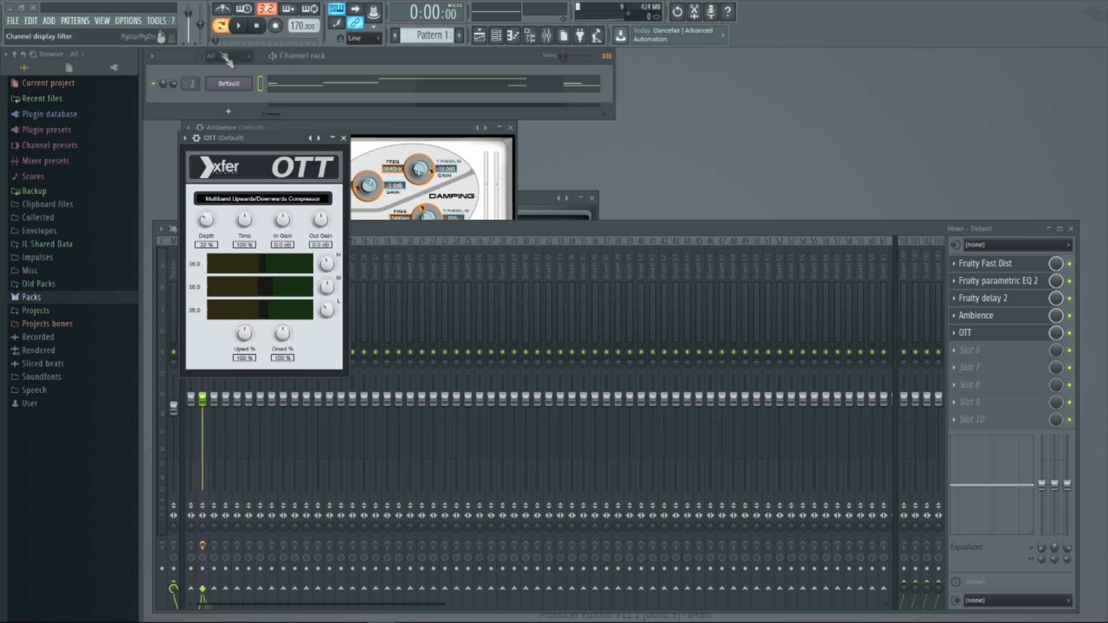
{"action": "left_click", "coordinate": [246, 32]}
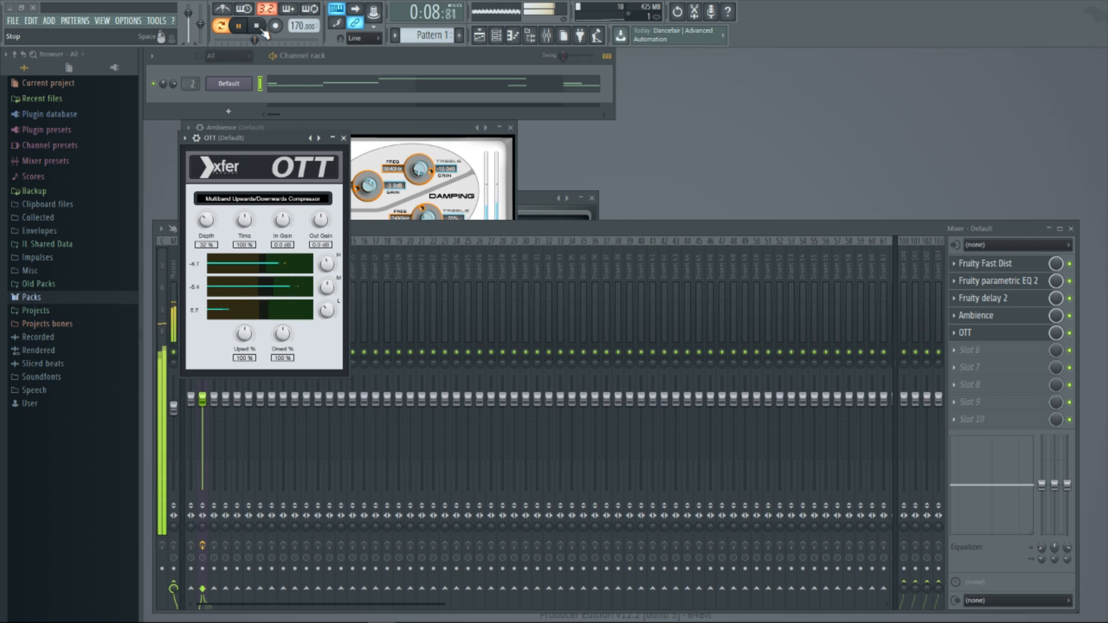
{"action": "left_click", "coordinate": [257, 27]}
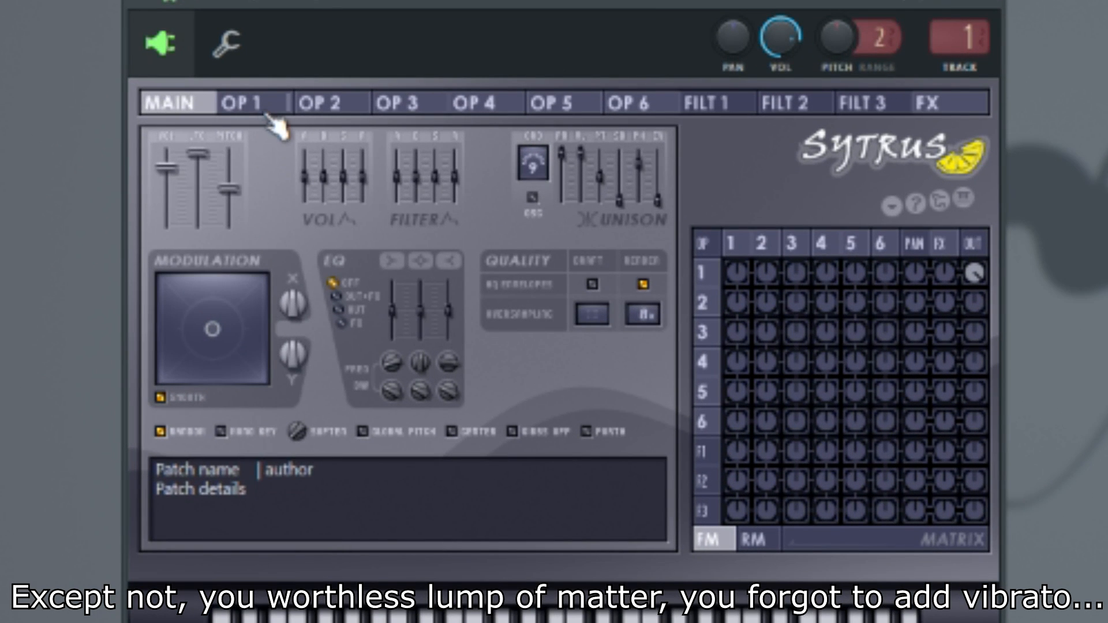
Show the pitch LFO envelope of Sytrus operator 1 and delete all its points except the first
{"action": "left_click", "coordinate": [272, 123]}
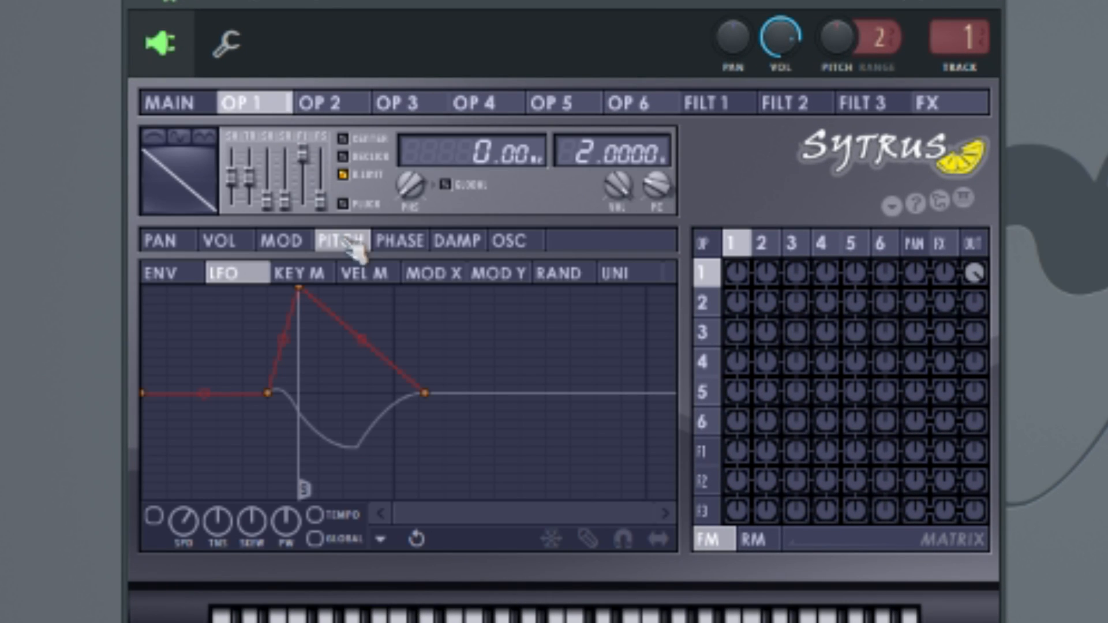
{"action": "left_click", "coordinate": [598, 544]}
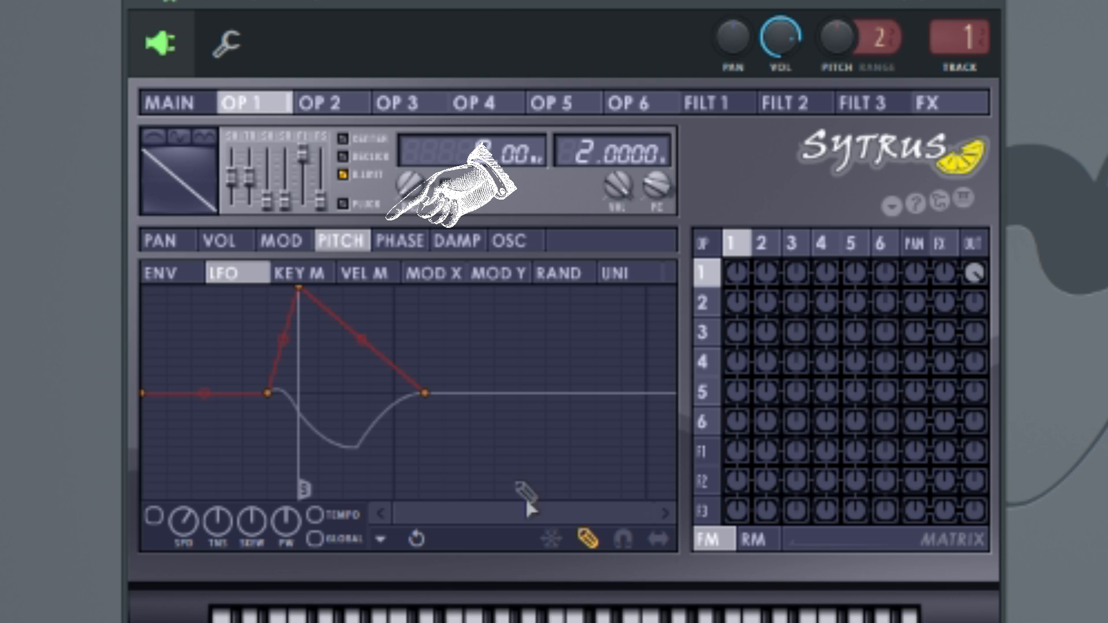
{"action": "right_click", "coordinate": [425, 394]}
{"action": "right_click", "coordinate": [297, 392]}
{"action": "right_click", "coordinate": [269, 390]}
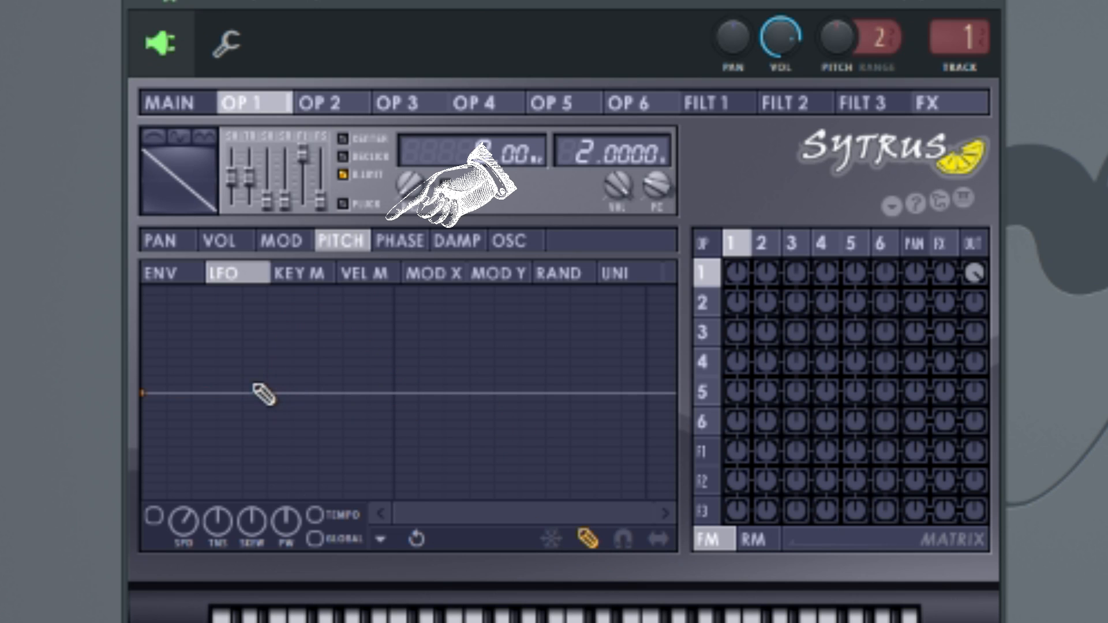
{"action": "left_click", "coordinate": [599, 542]}
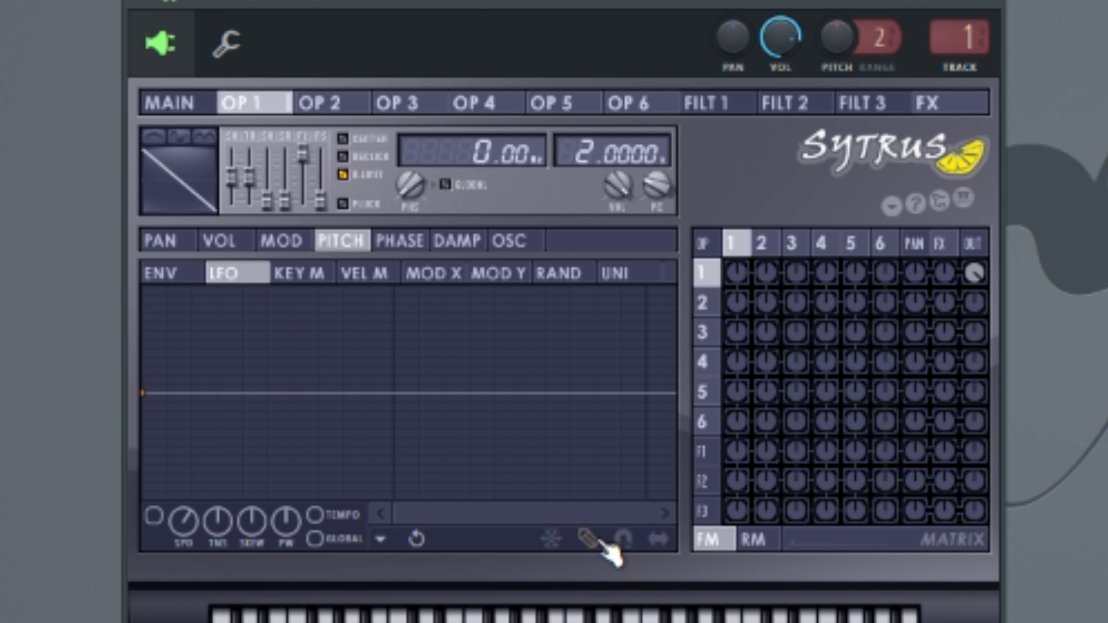
Add a slightly raised second point to operator 1's pitch LFO envelope, mark it as Sustain / loop end, and adjust the LFO speed
{"action": "right_click", "coordinate": [395, 391]}
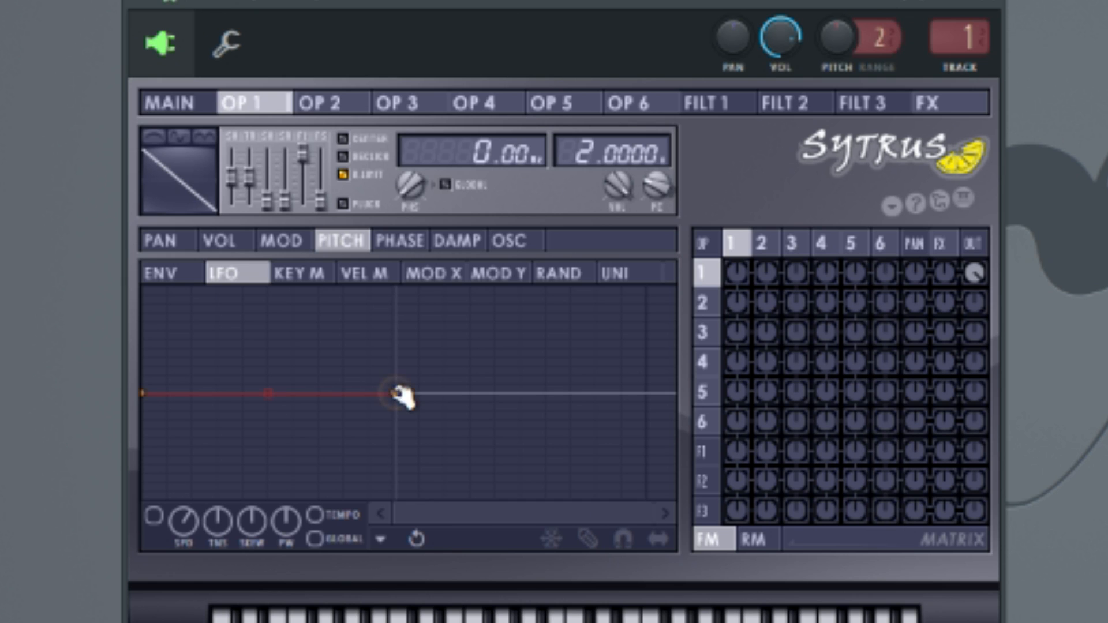
{"action": "left_click_drag", "start_coordinate": [404, 397], "coordinate": [404, 392]}
{"action": "right_click", "coordinate": [396, 388]}
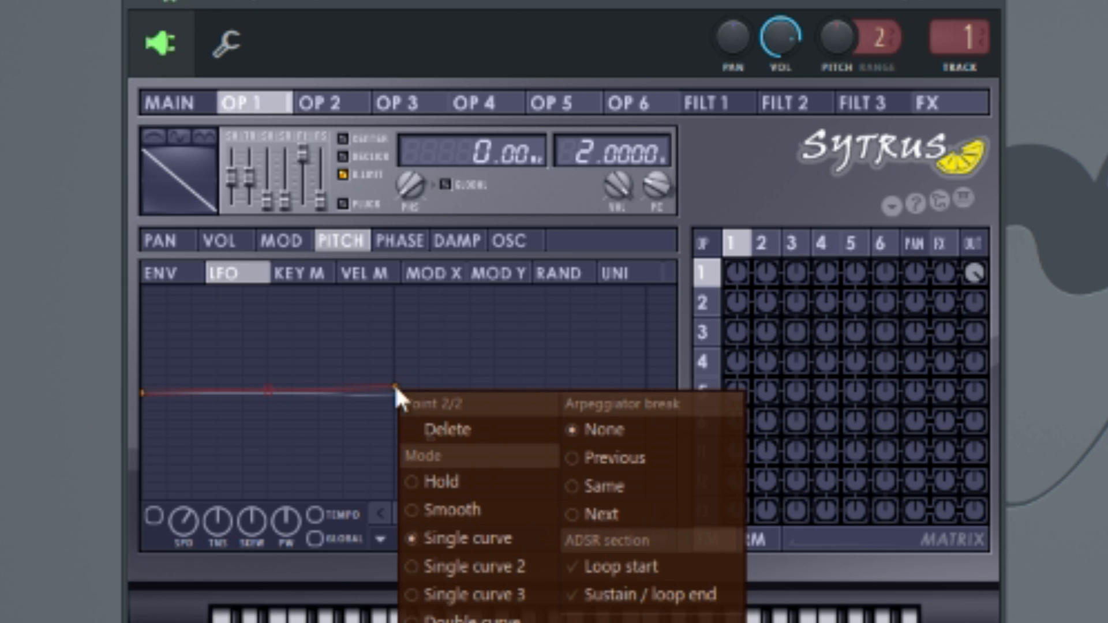
{"action": "left_click", "coordinate": [590, 590]}
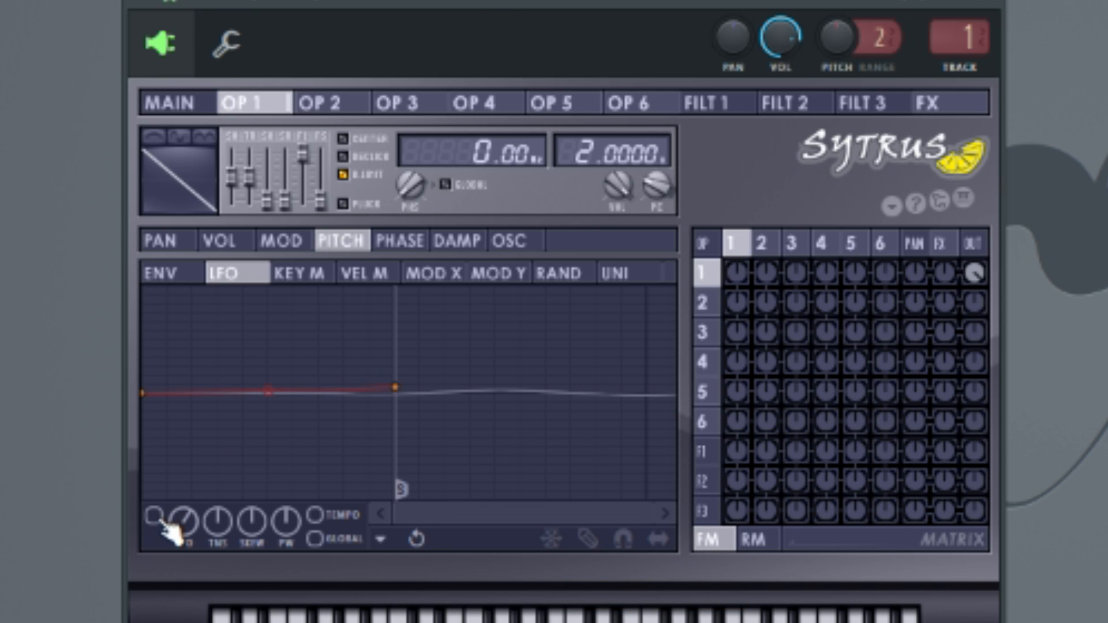
{"action": "left_click_drag", "start_coordinate": [184, 521], "coordinate": [183, 516]}
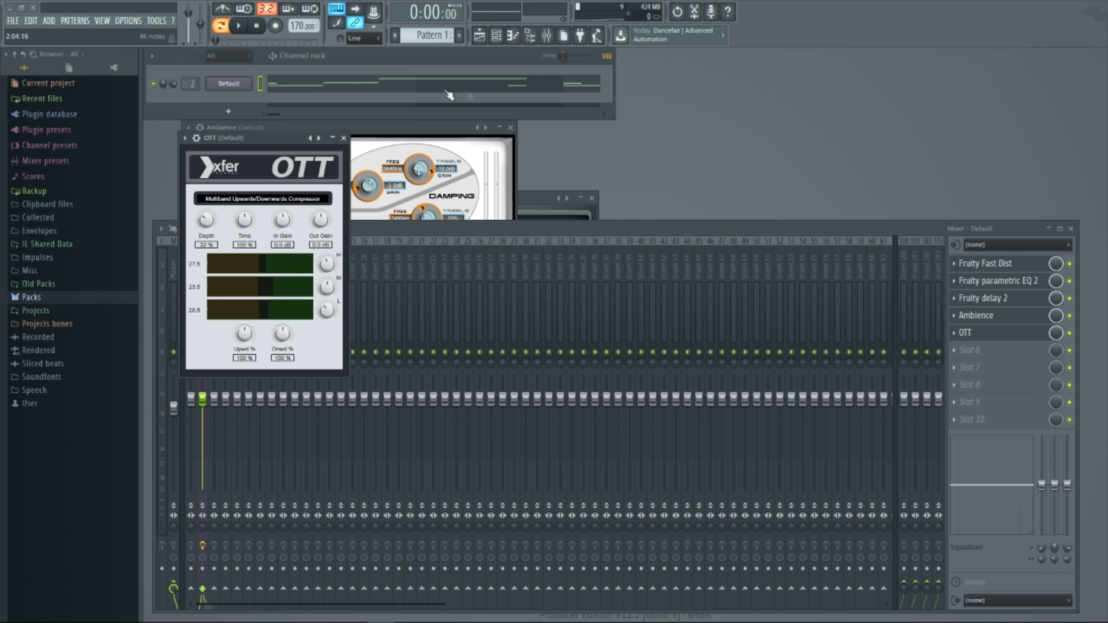
Close the open plugin and mixer windows and insert a Harmor channel above the Default Sytrus channel
{"action": "left_click", "coordinate": [378, 57]}
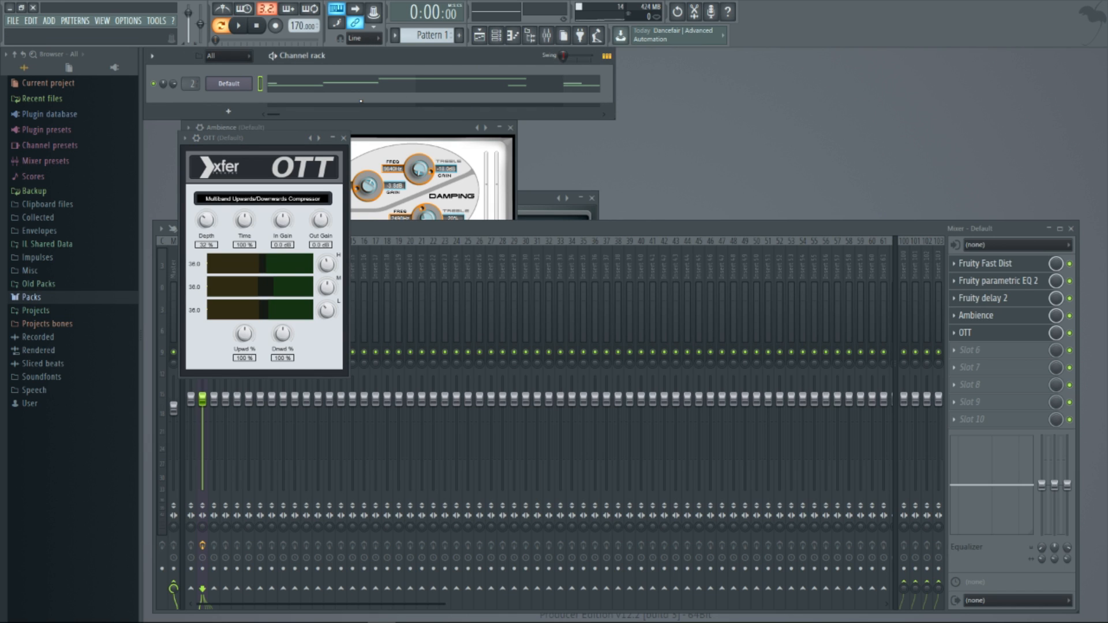
{"action": "key", "text": "ctrl+F12"}
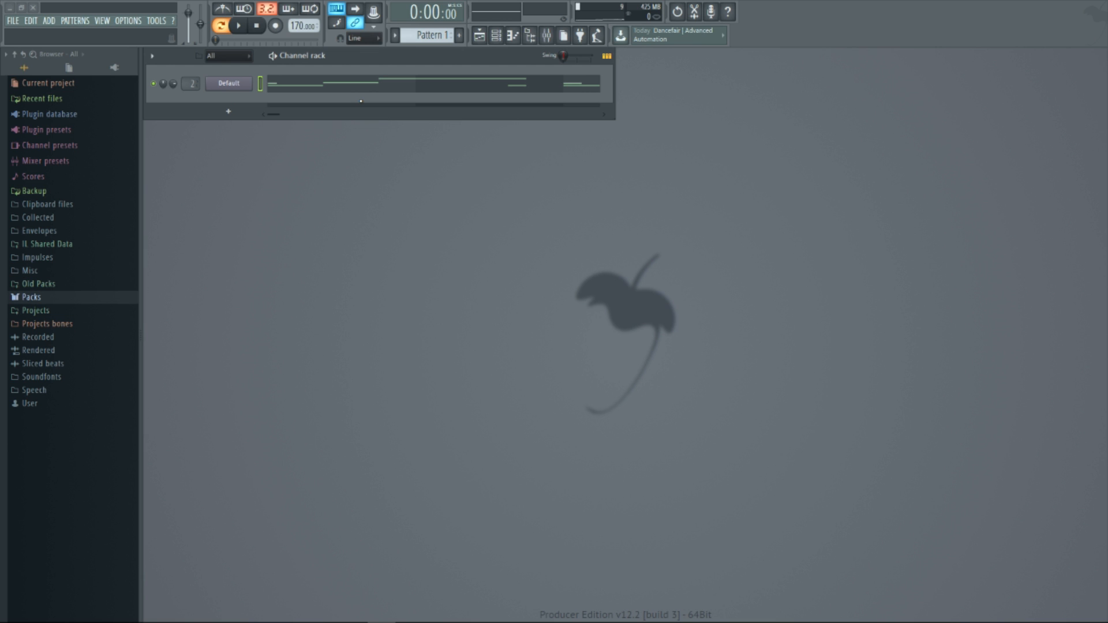
{"action": "right_click", "coordinate": [235, 81]}
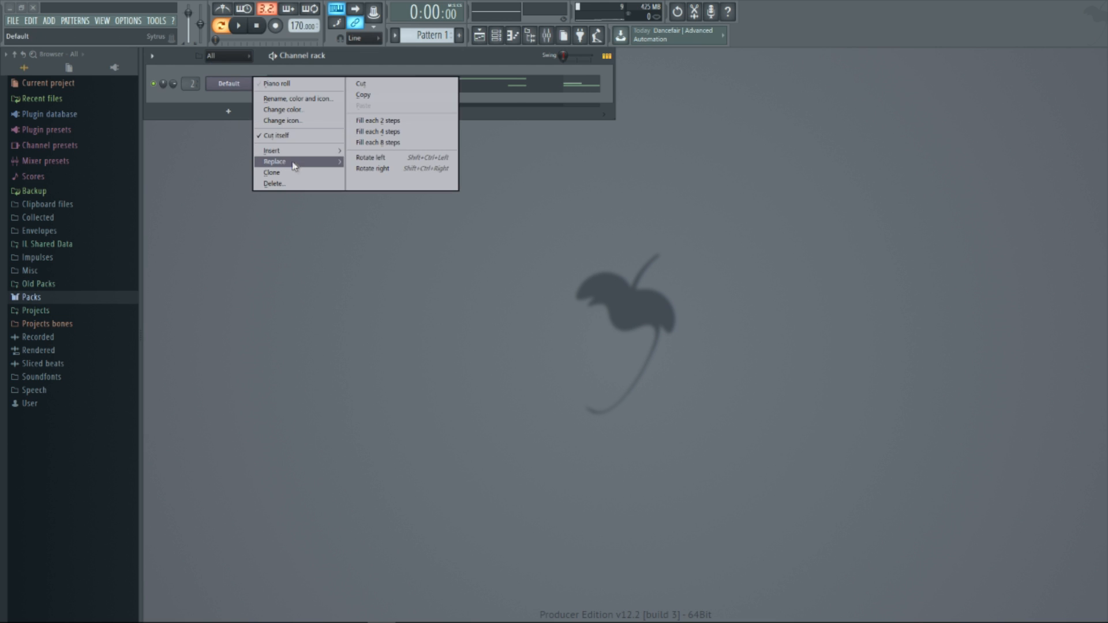
{"action": "key", "text": "Escape"}
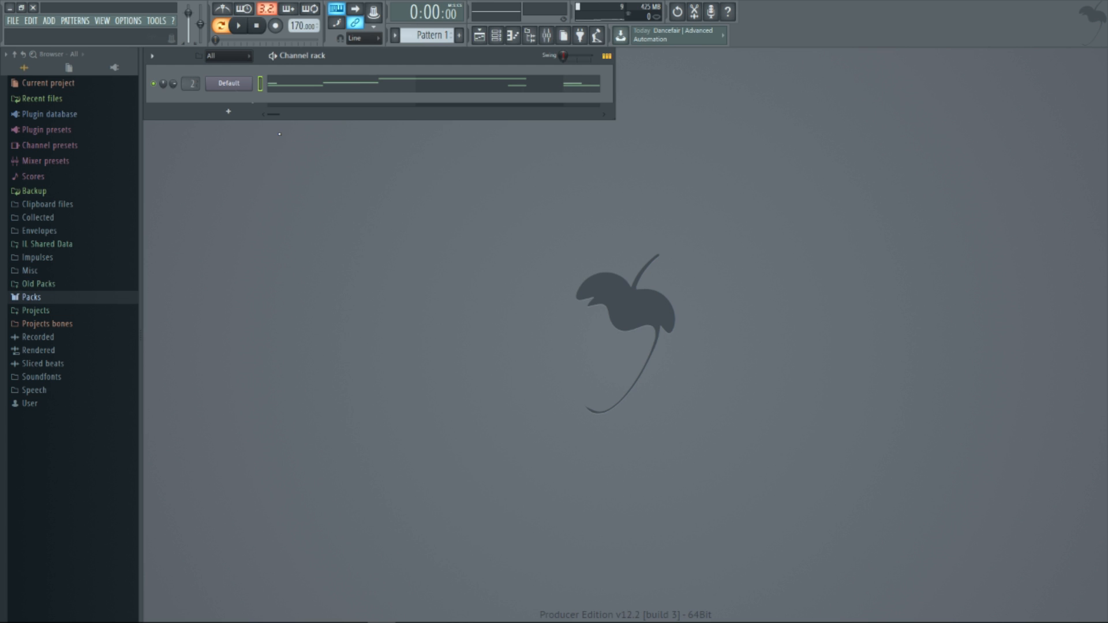
{"action": "right_click", "coordinate": [231, 83]}
{"action": "mouse_move", "coordinate": [283, 151]}
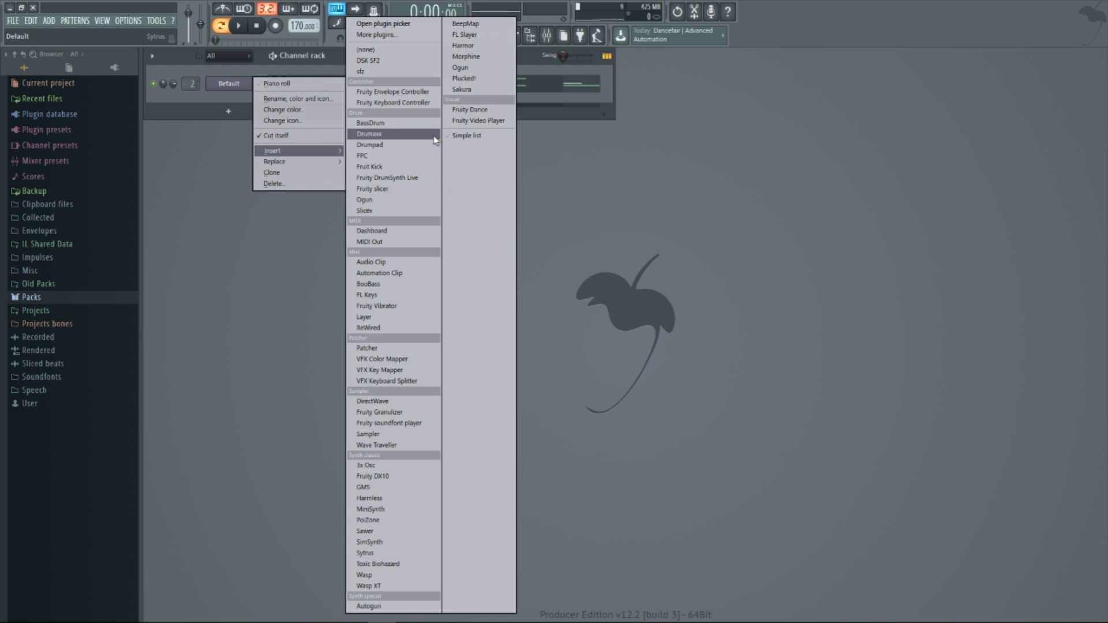
{"action": "left_click", "coordinate": [465, 46]}
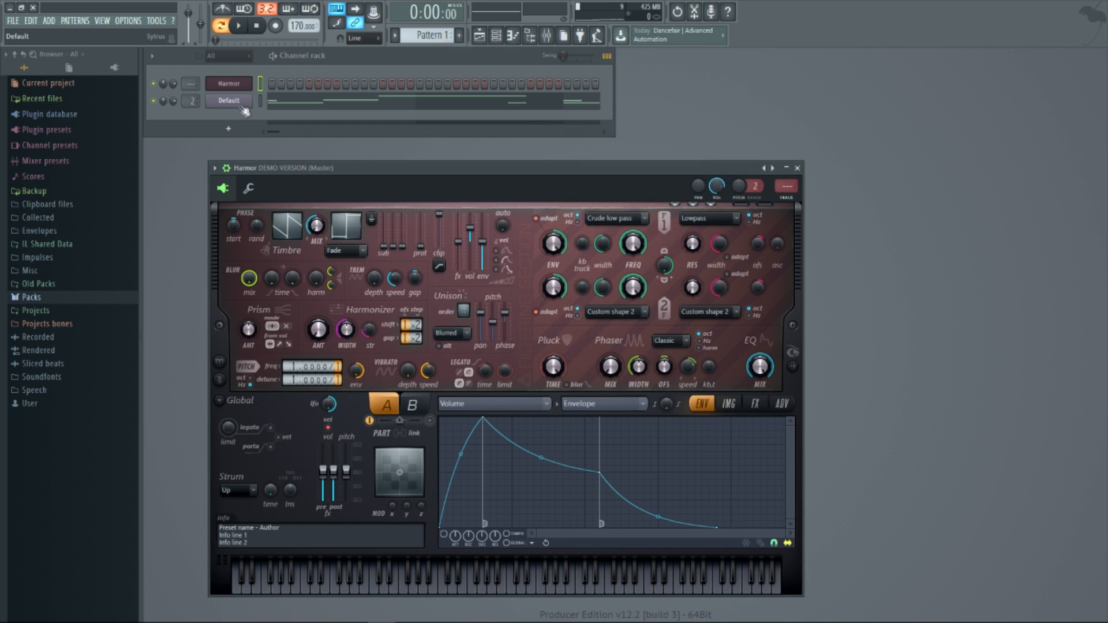
Copy the Default channel's notes and paste them into the Harmor channel
{"action": "right_click", "coordinate": [245, 102]}
{"action": "left_click", "coordinate": [370, 112]}
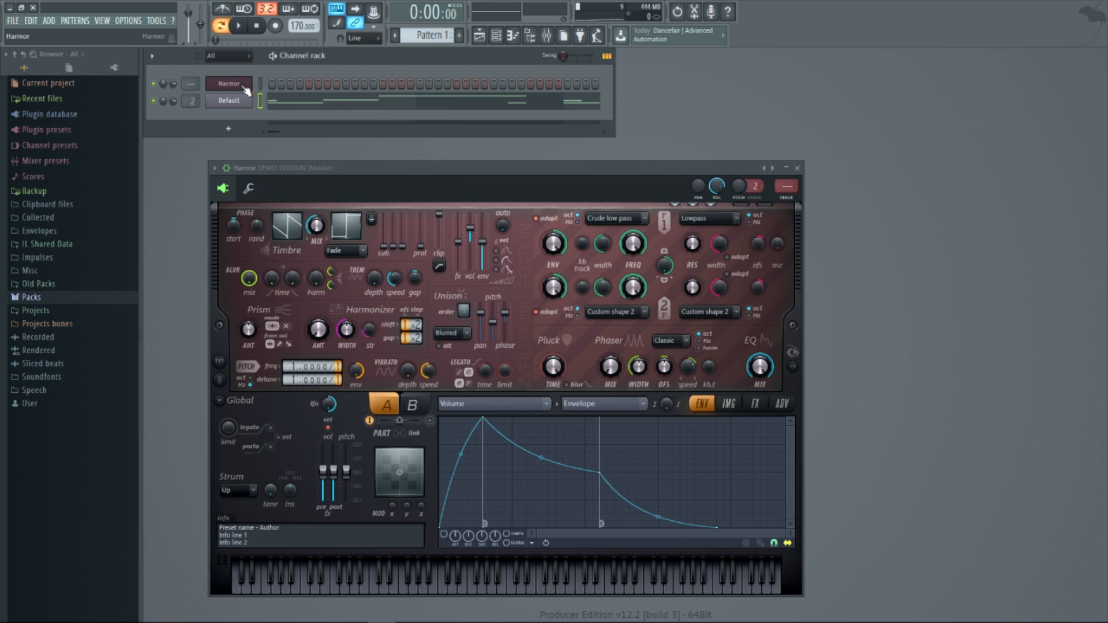
{"action": "right_click", "coordinate": [245, 89]}
{"action": "left_click", "coordinate": [366, 108]}
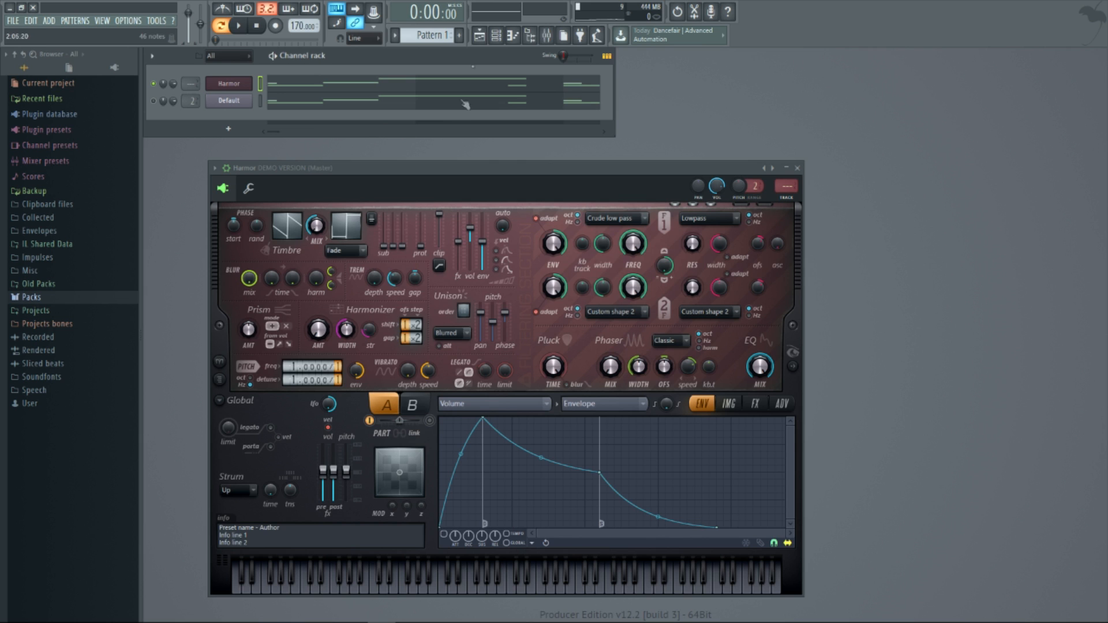
Check the lead's effect chain in the mixer, route Harmor to mixer track 2, and audition the pattern
{"action": "left_click", "coordinate": [546, 36]}
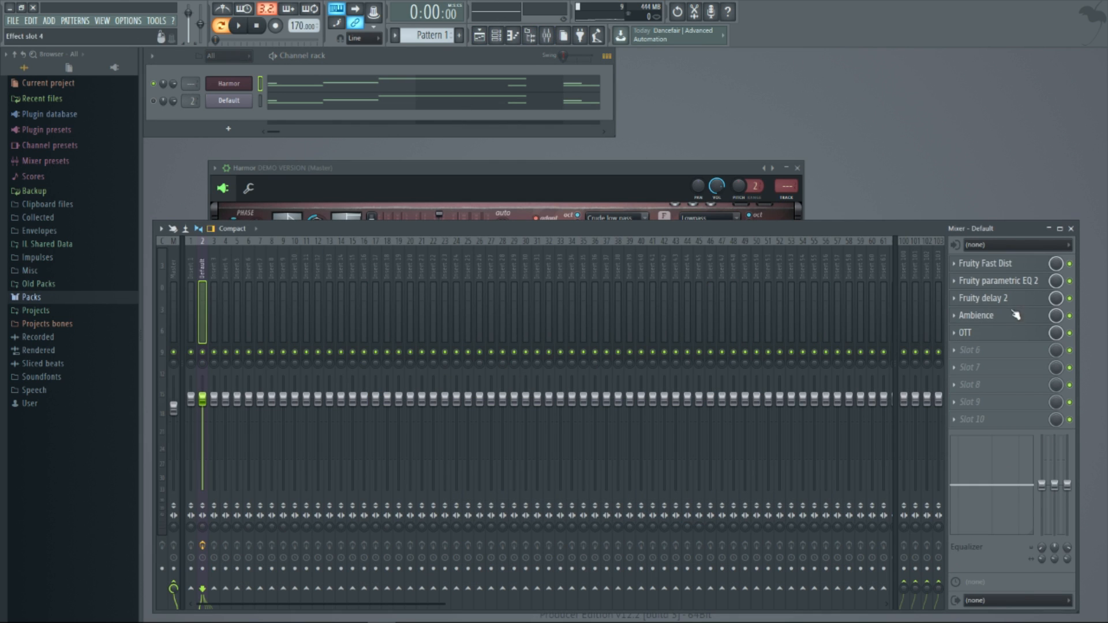
{"action": "left_click", "coordinate": [1071, 228]}
{"action": "scroll", "coordinate": [192, 83], "scroll_direction": "up", "scroll_amount": 1}
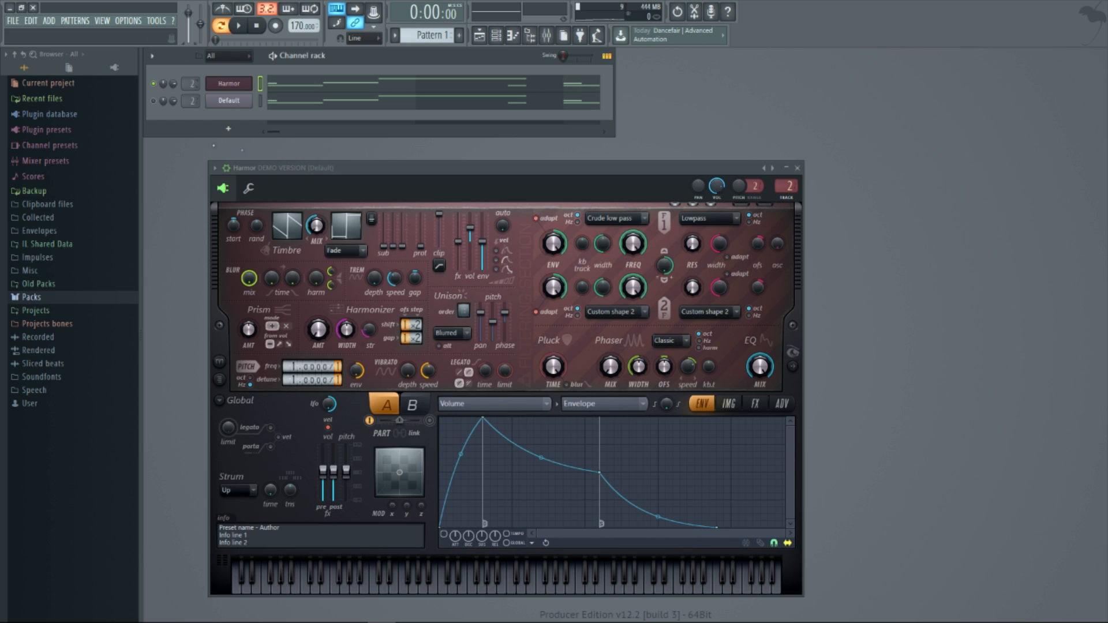
{"action": "left_click", "coordinate": [239, 26]}
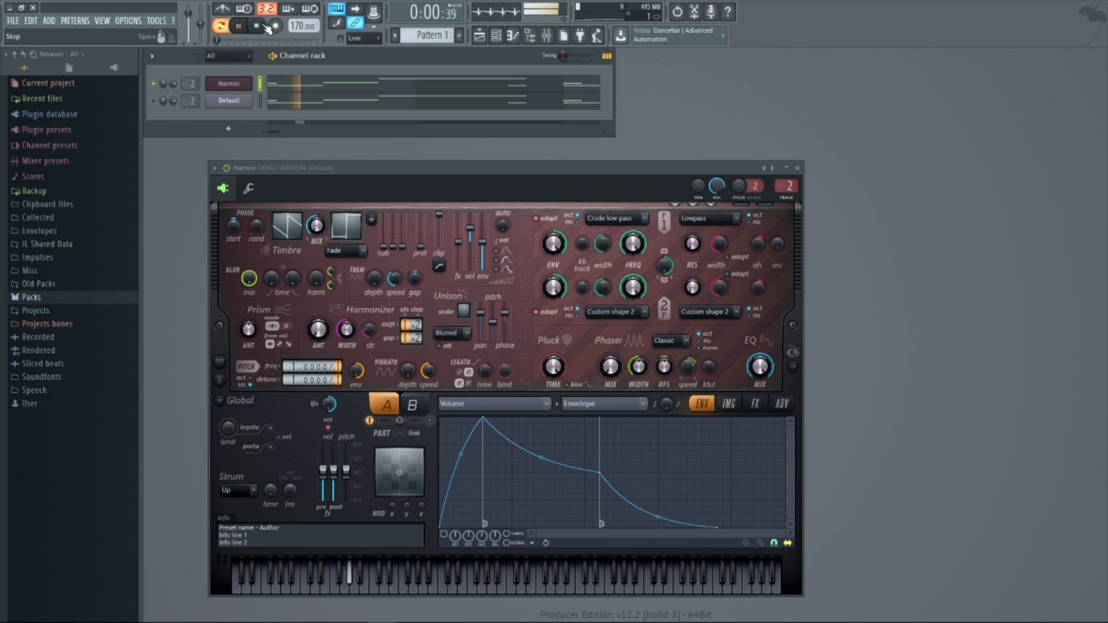
{"action": "key", "text": "space"}
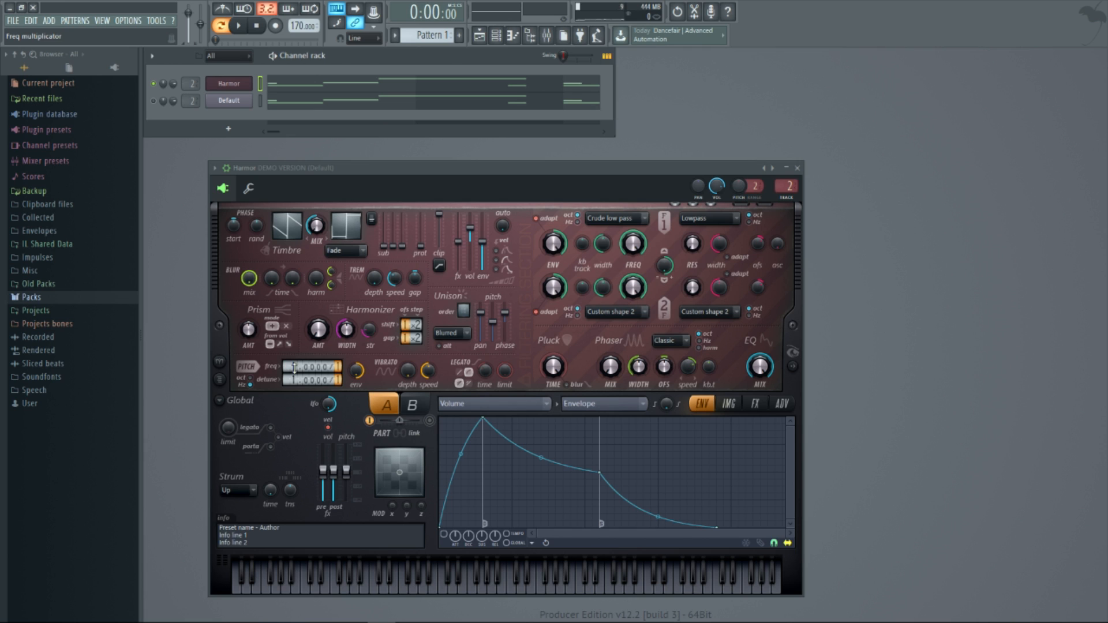
Set Harmor's pitch frequency multiplier to 2 and audition the pattern
{"action": "scroll", "coordinate": [294, 367], "scroll_direction": "up", "scroll_amount": 1}
{"action": "left_click", "coordinate": [244, 32]}
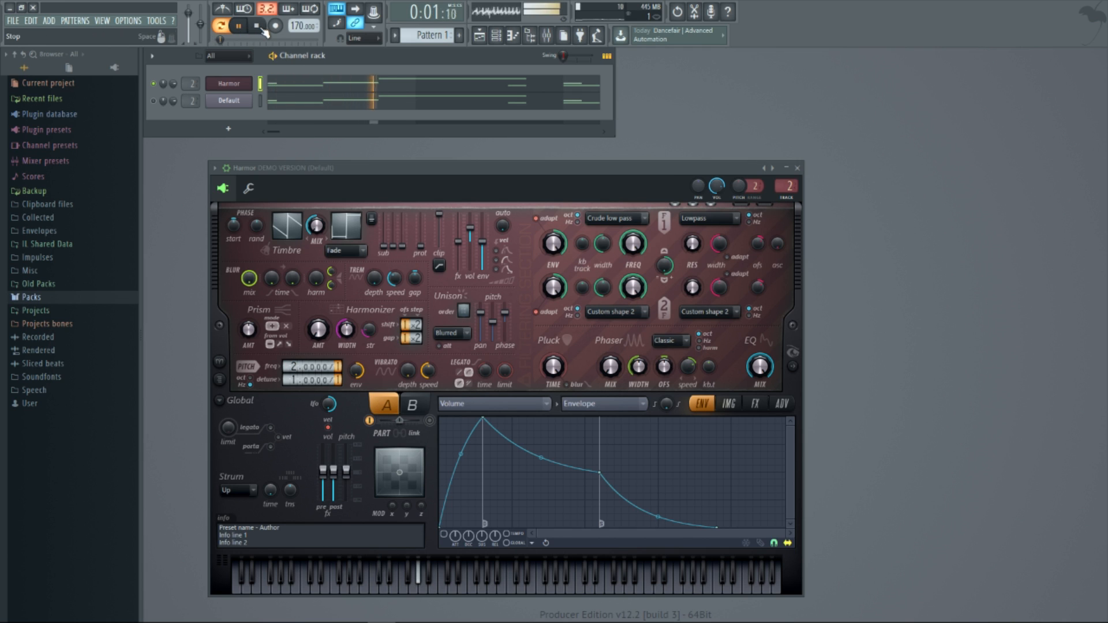
{"action": "left_click", "coordinate": [262, 30]}
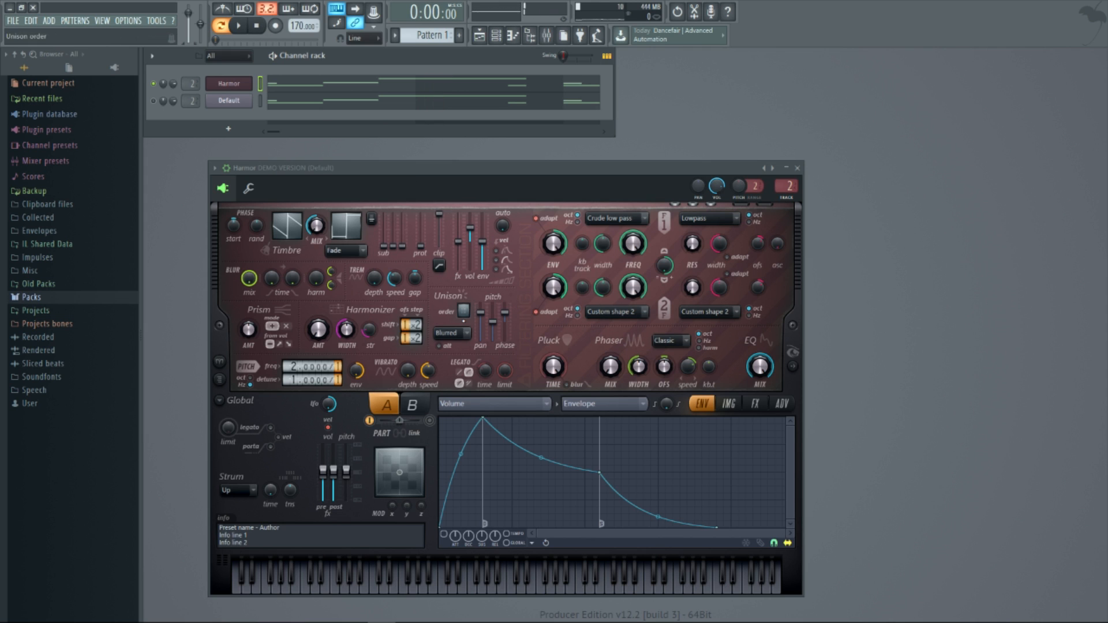
Set Harmor's unison order to 9, raise unison pan to maximum, lower unison phase, and audition the pattern
{"action": "left_click", "coordinate": [463, 311]}
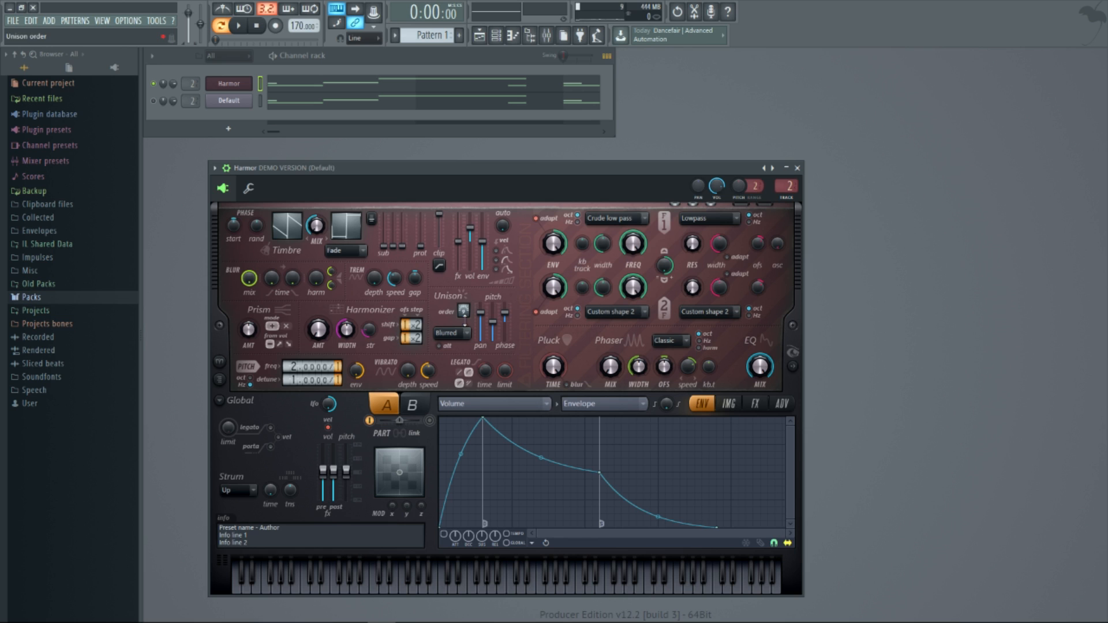
{"action": "left_click_drag", "start_coordinate": [480, 313], "coordinate": [480, 303]}
{"action": "left_click_drag", "start_coordinate": [505, 313], "coordinate": [505, 338]}
{"action": "left_click_drag", "start_coordinate": [505, 337], "coordinate": [505, 335]}
{"action": "left_click", "coordinate": [238, 26]}
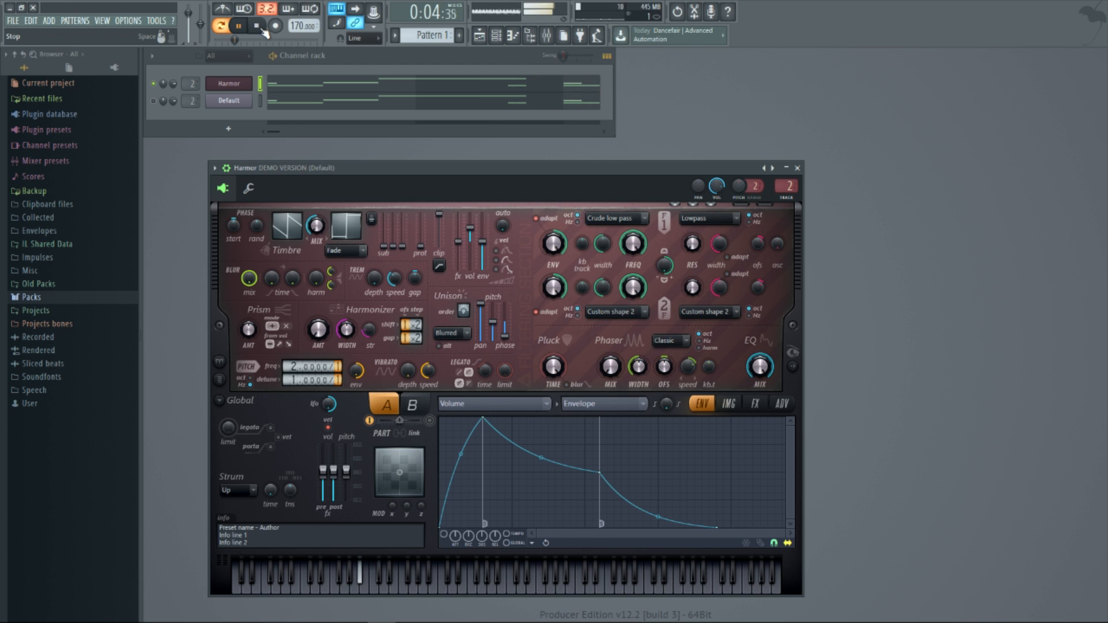
{"action": "left_click", "coordinate": [259, 27]}
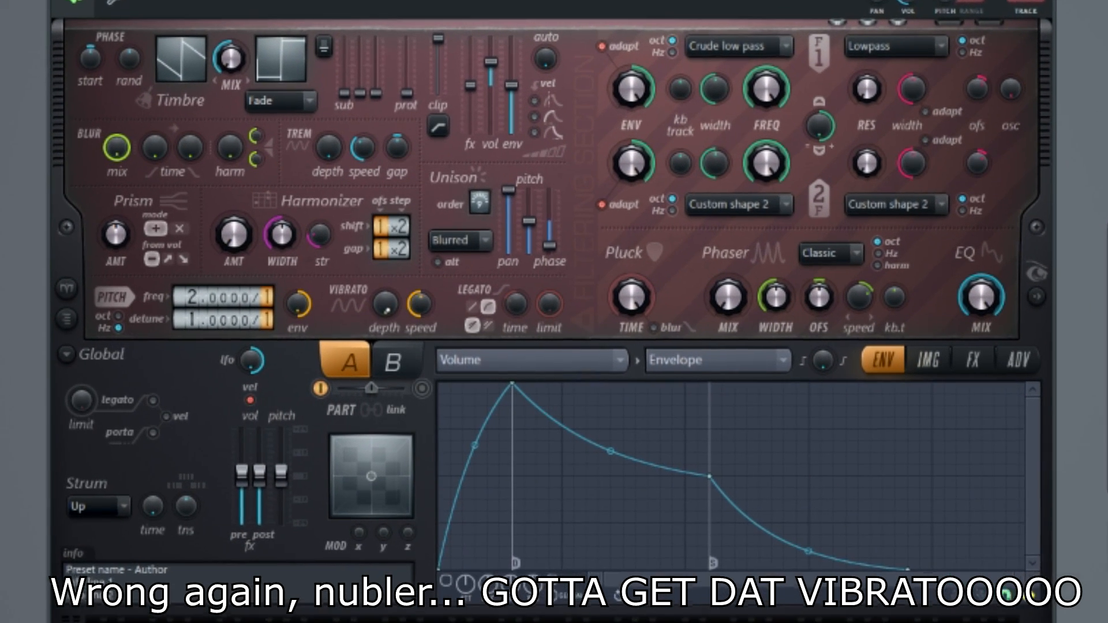
Turn Harmor's vibrato depth up to maximum and show its articulator envelope for editing
{"action": "left_click_drag", "start_coordinate": [392, 327], "coordinate": [392, 260]}
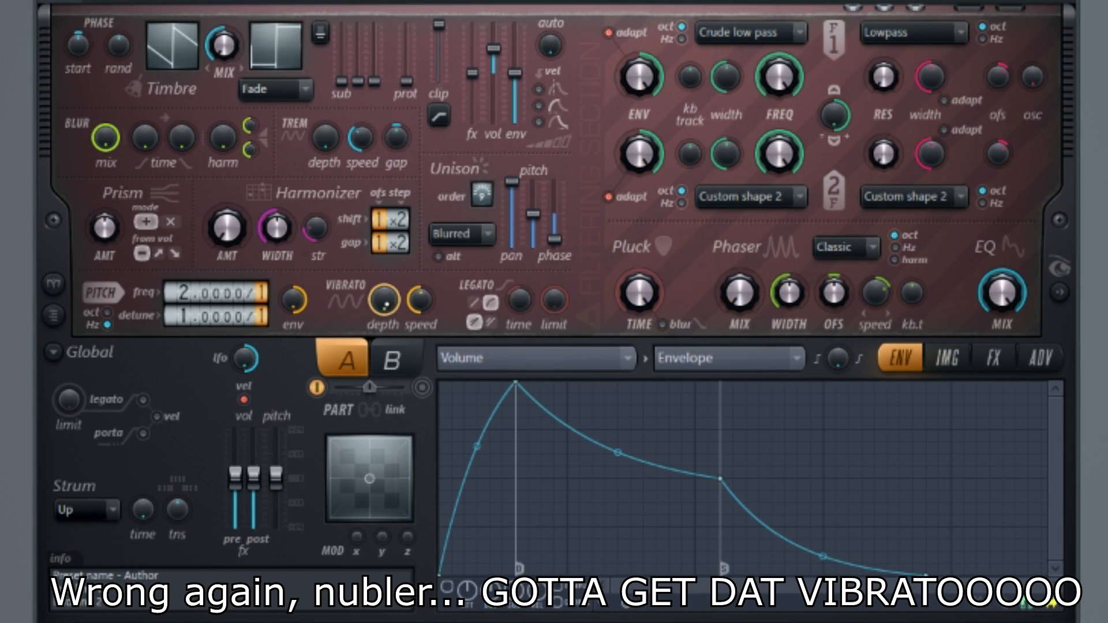
{"action": "right_click", "coordinate": [386, 303]}
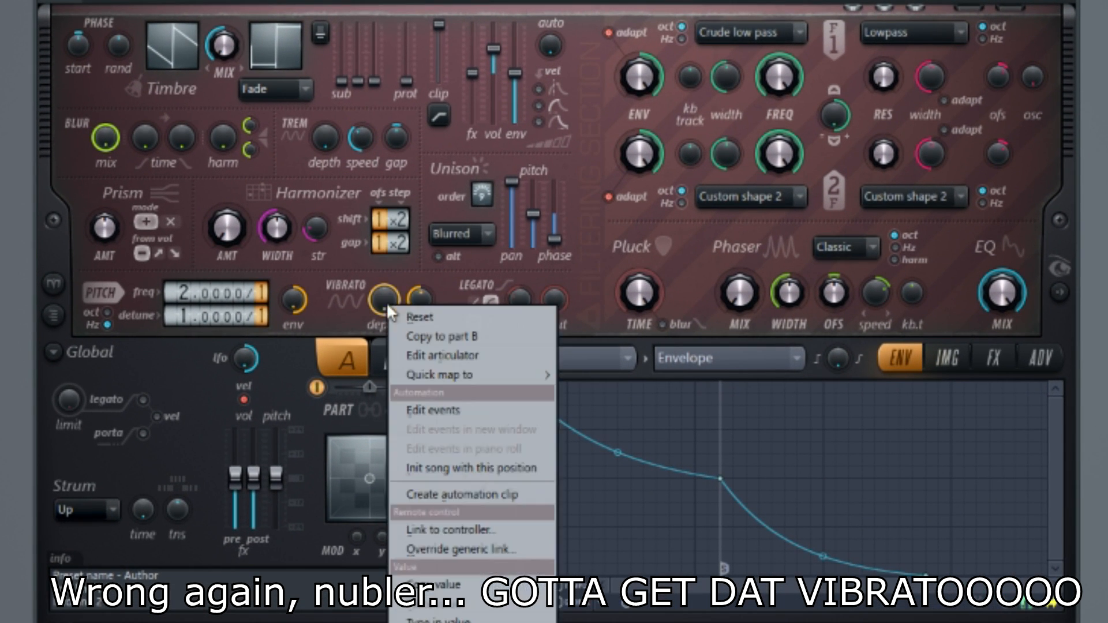
{"action": "left_click", "coordinate": [422, 353]}
Add a raised second point to the pitch vibrato depth envelope, set it to Single curve, and bend the curve slightly downwards
{"action": "left_click_drag", "start_coordinate": [641, 383], "coordinate": [799, 518]}
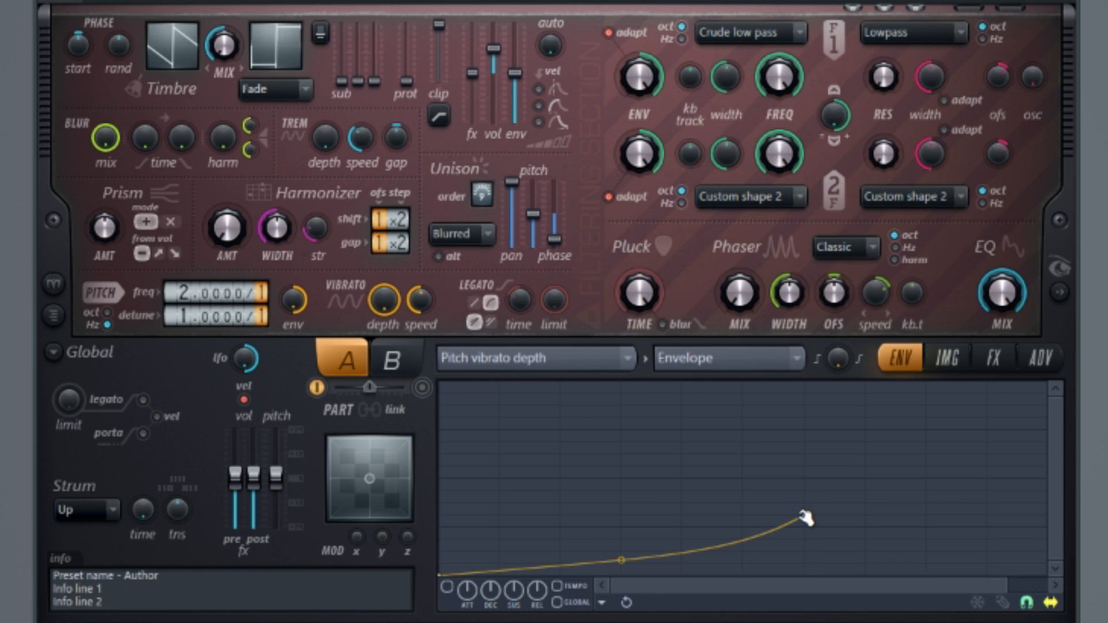
{"action": "right_click", "coordinate": [801, 515]}
{"action": "left_click", "coordinate": [863, 566]}
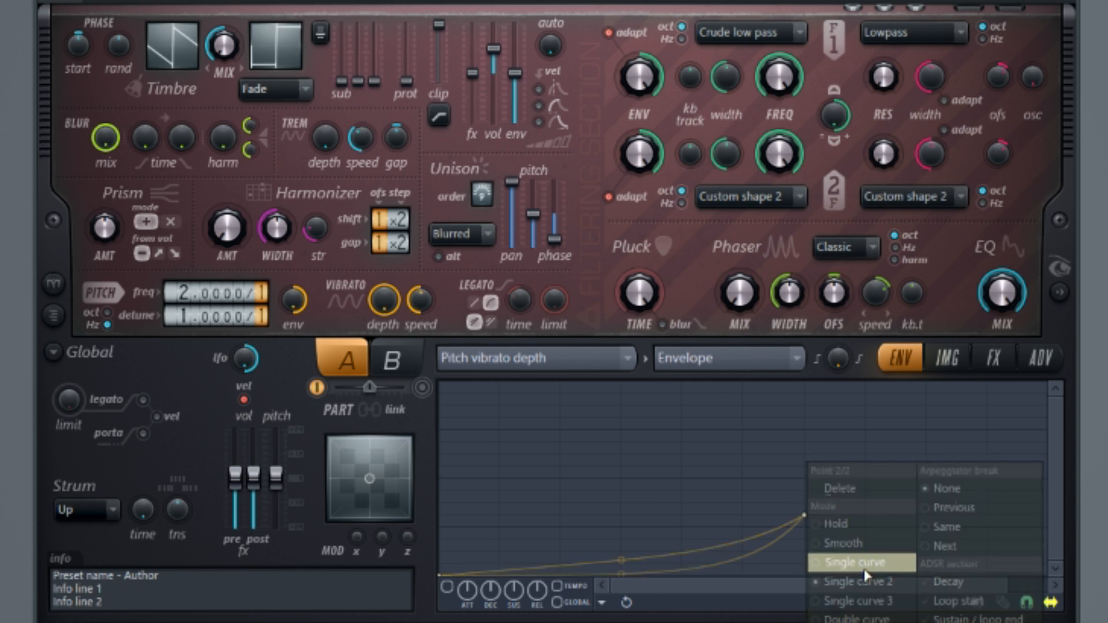
{"action": "left_click_drag", "start_coordinate": [622, 573], "coordinate": [621, 559]}
Enable the pitch vibrato depth envelope and raise its end point while the pattern plays
{"action": "left_click", "coordinate": [448, 587]}
{"action": "key", "text": "space"}
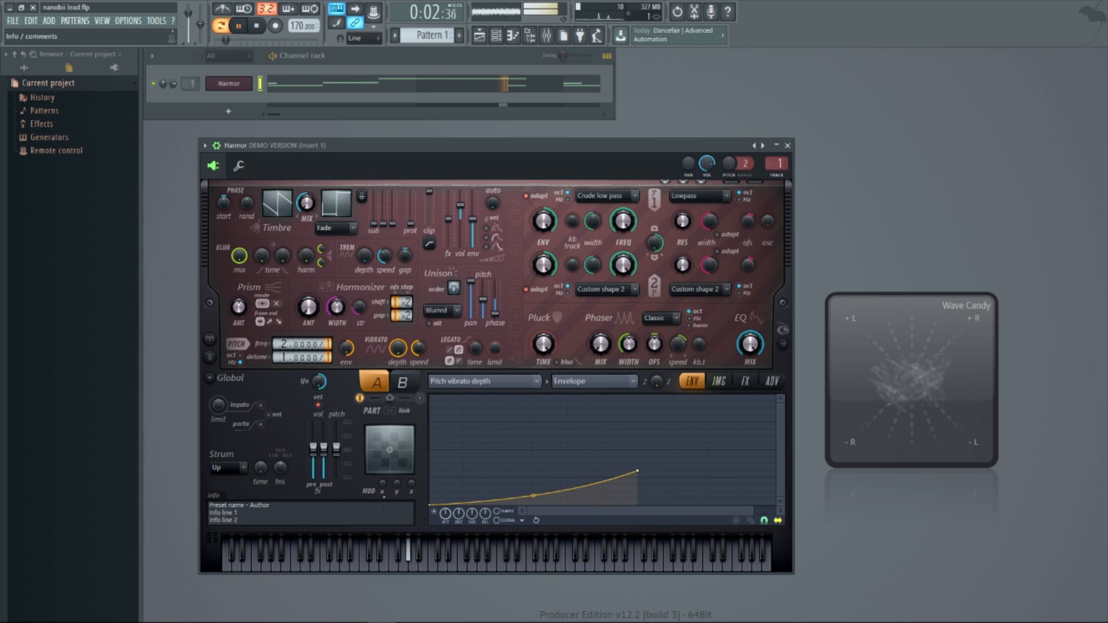
{"action": "left_click_drag", "start_coordinate": [638, 471], "coordinate": [638, 457]}
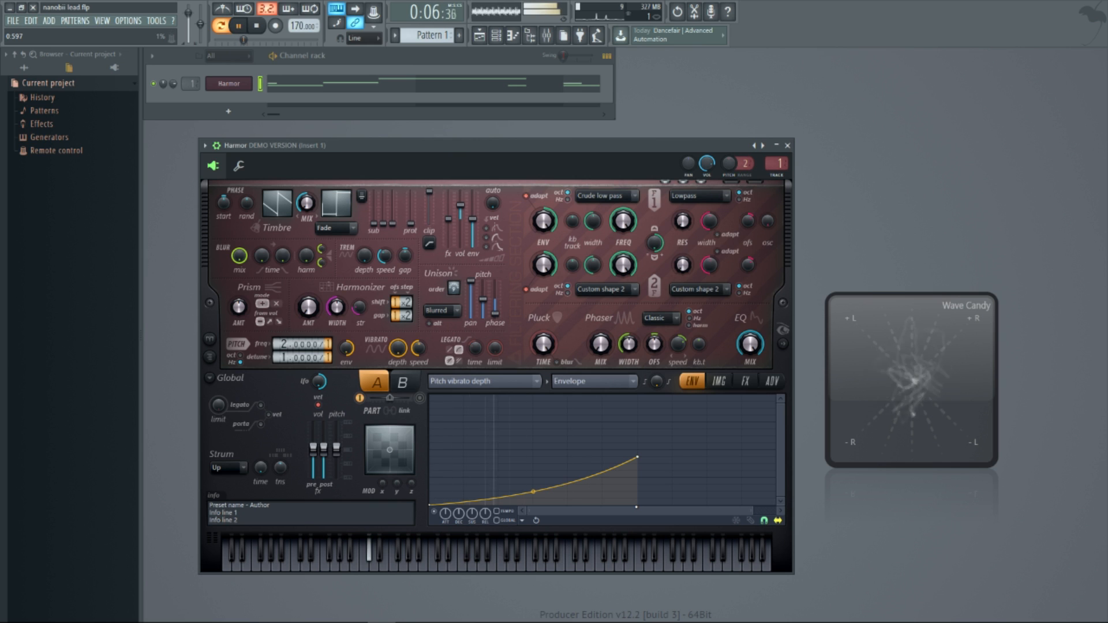